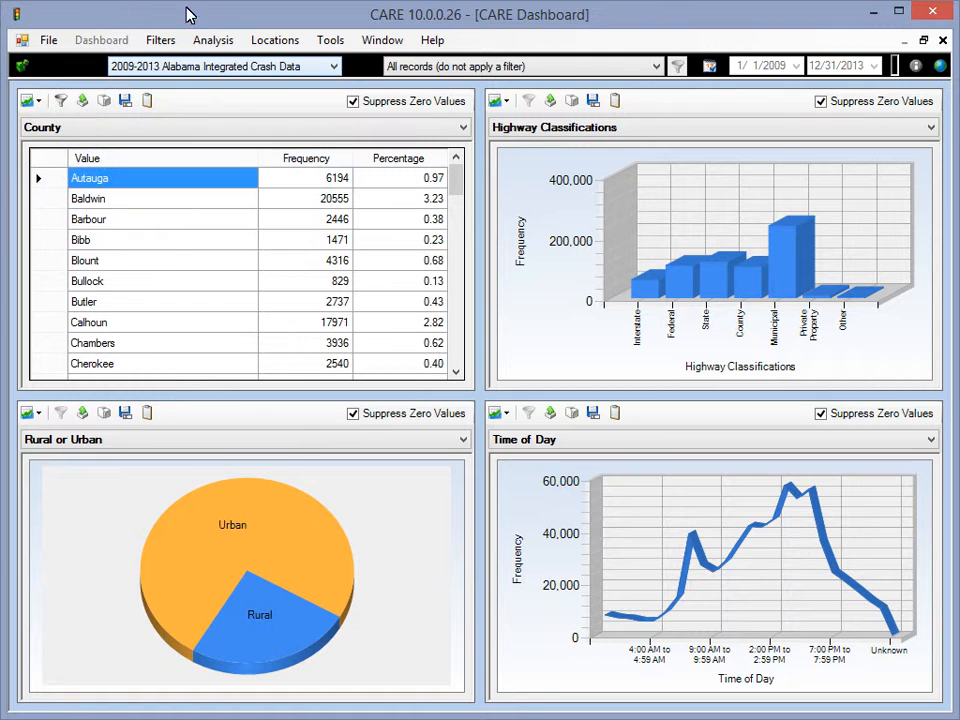
# Select the 2009-2013 Alabama Integrated Crash Data source and look over the available record filters and date range options.
pyautogui.click(335, 68)
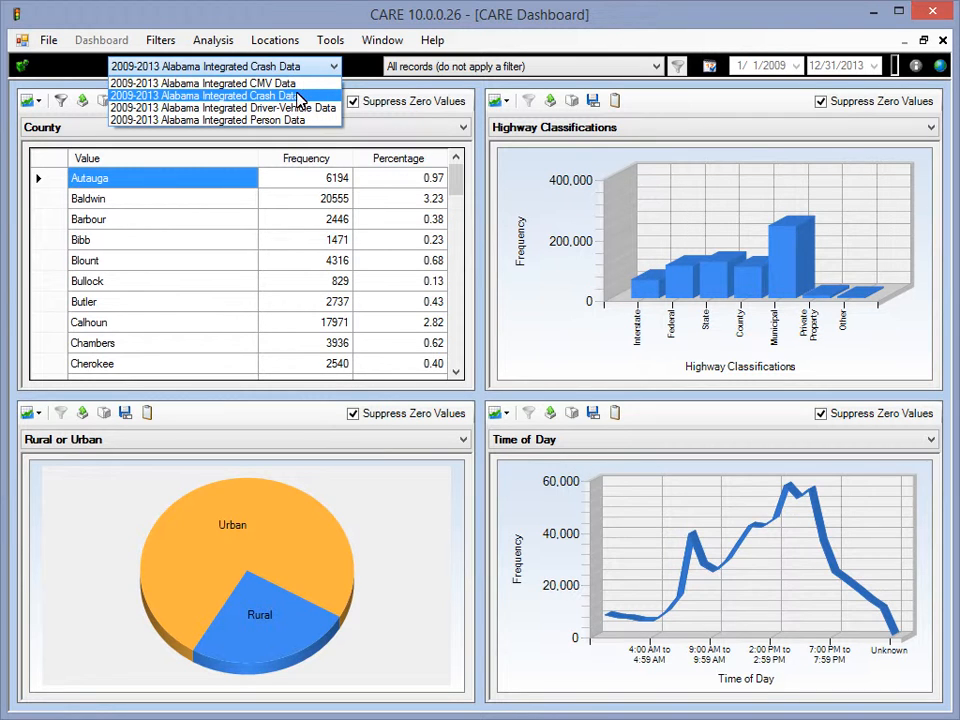
pyautogui.click(297, 94)
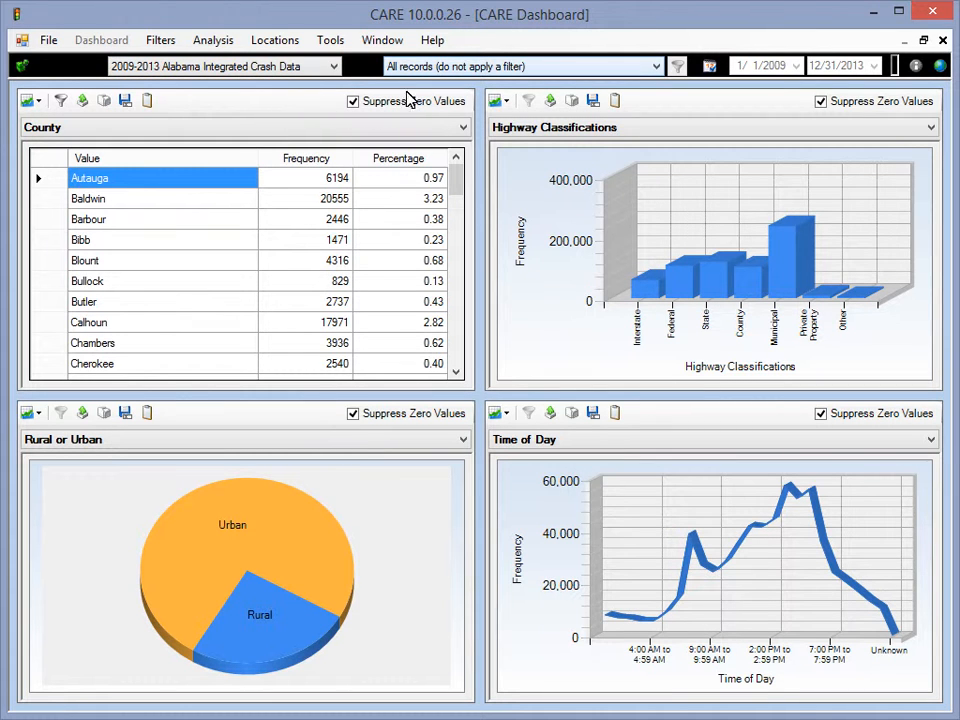
pyautogui.click(657, 70)
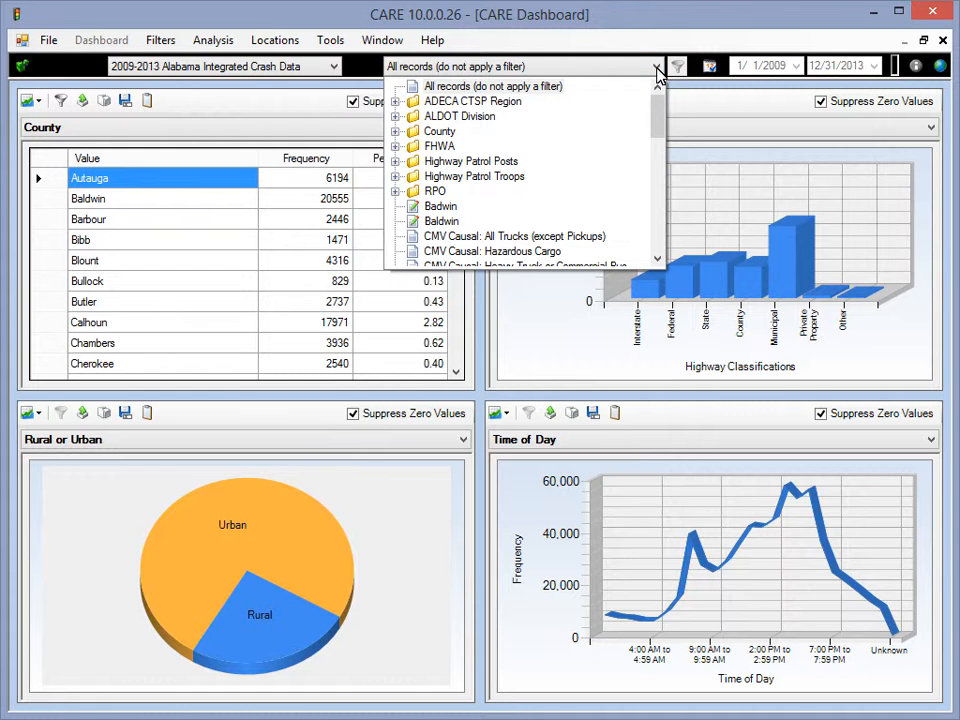
pyautogui.click(712, 68)
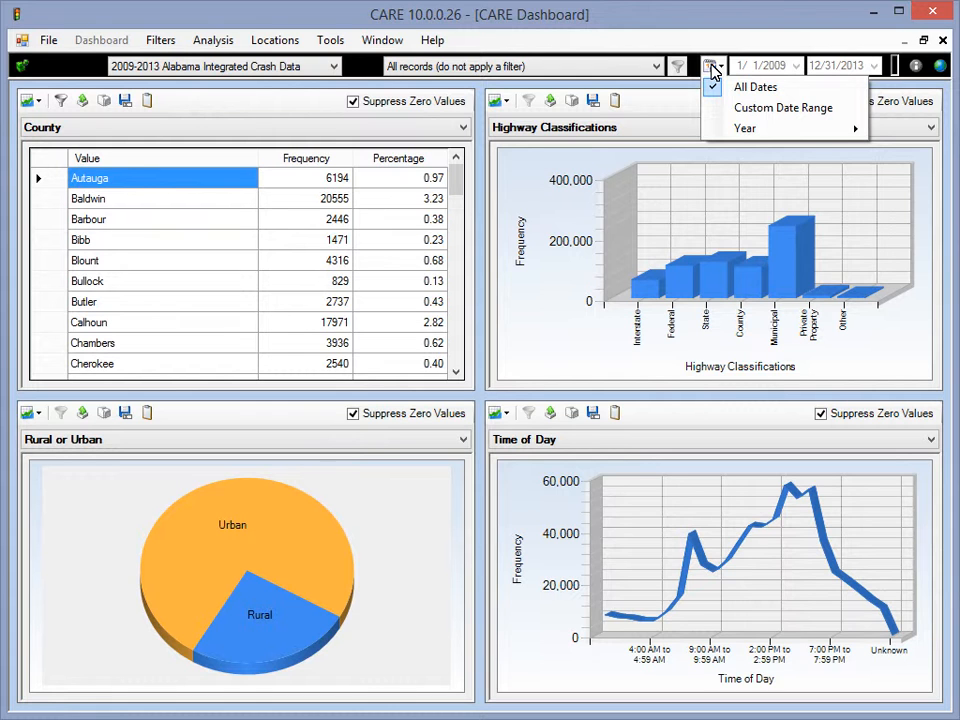
pyautogui.press('alt')
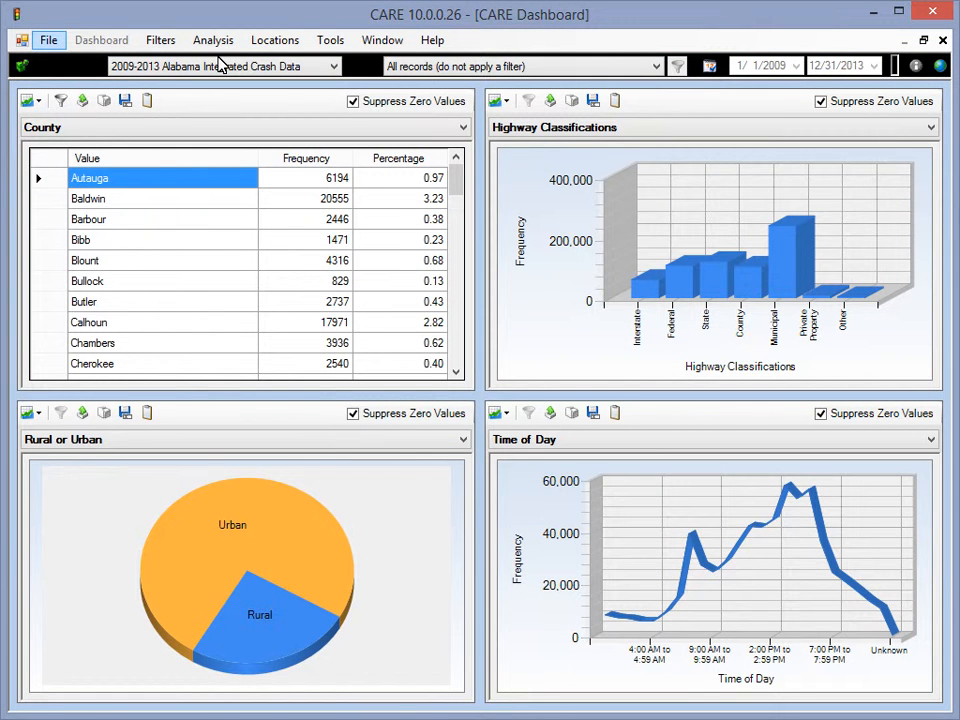
# Search the variable names and codes of the 2009-2013 Alabama Integrated Crash Data for Baldwin.
pyautogui.click(43, 43)
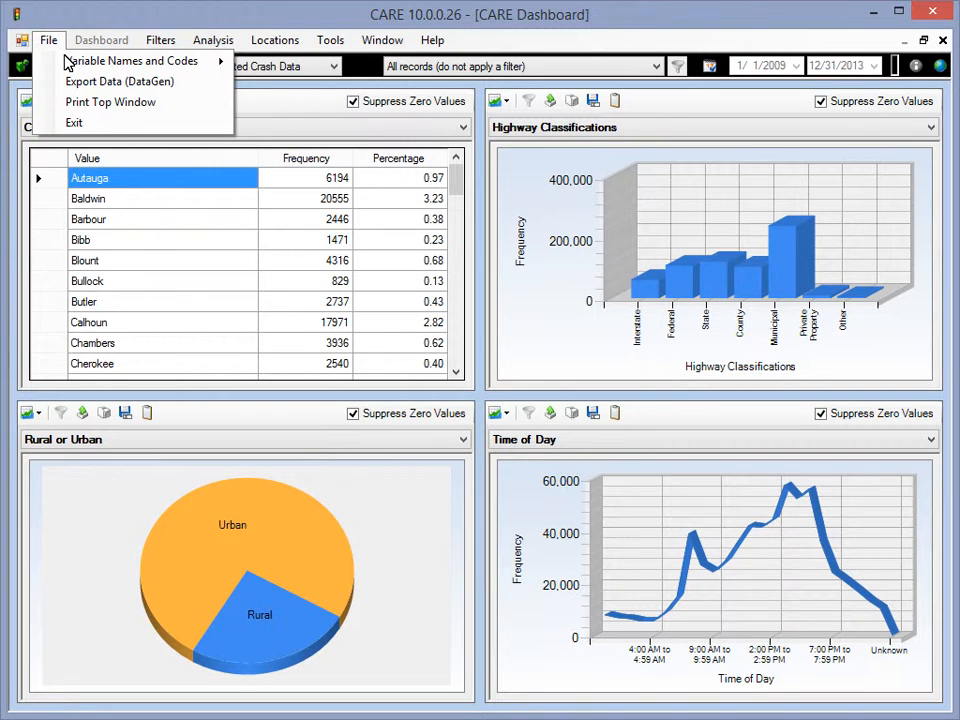
pyautogui.moveTo(68, 63)
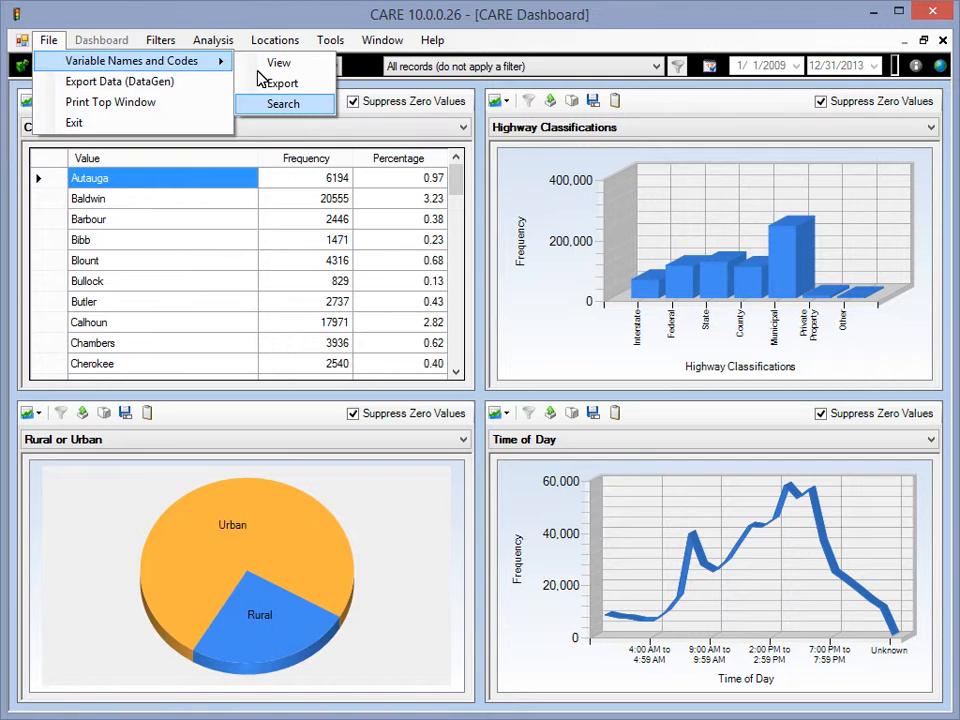
pyautogui.click(300, 108)
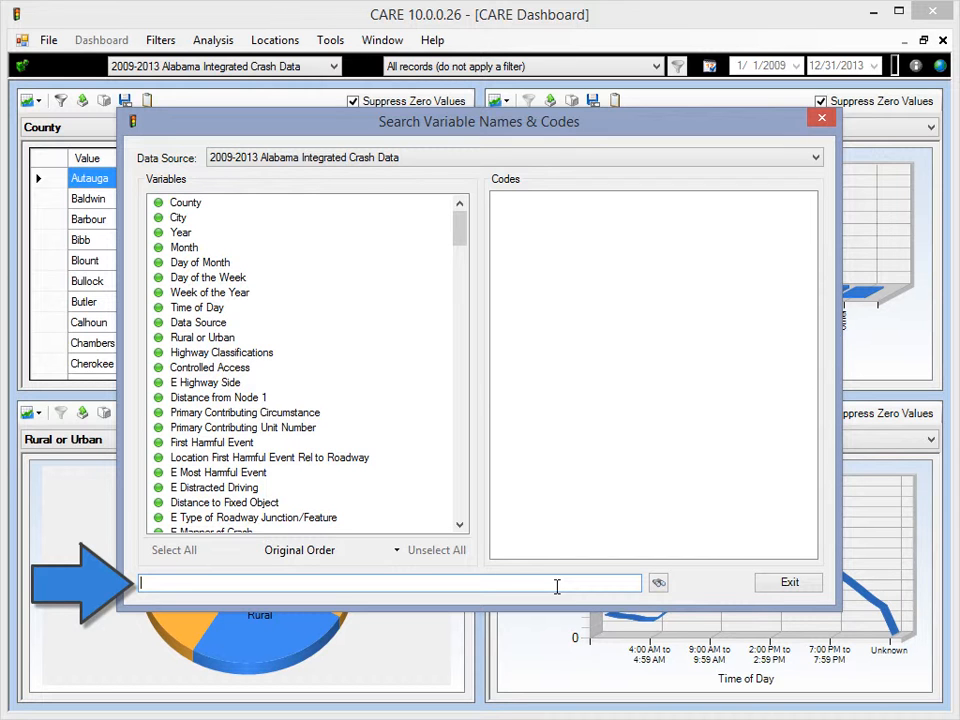
pyautogui.write('Baldwin')
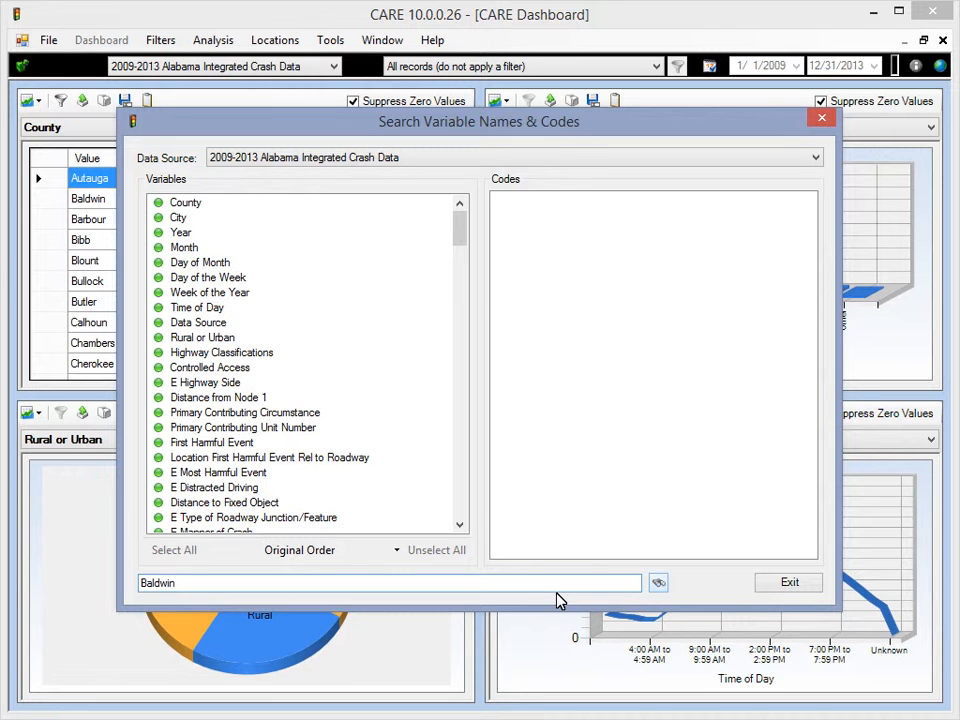
pyautogui.click(659, 585)
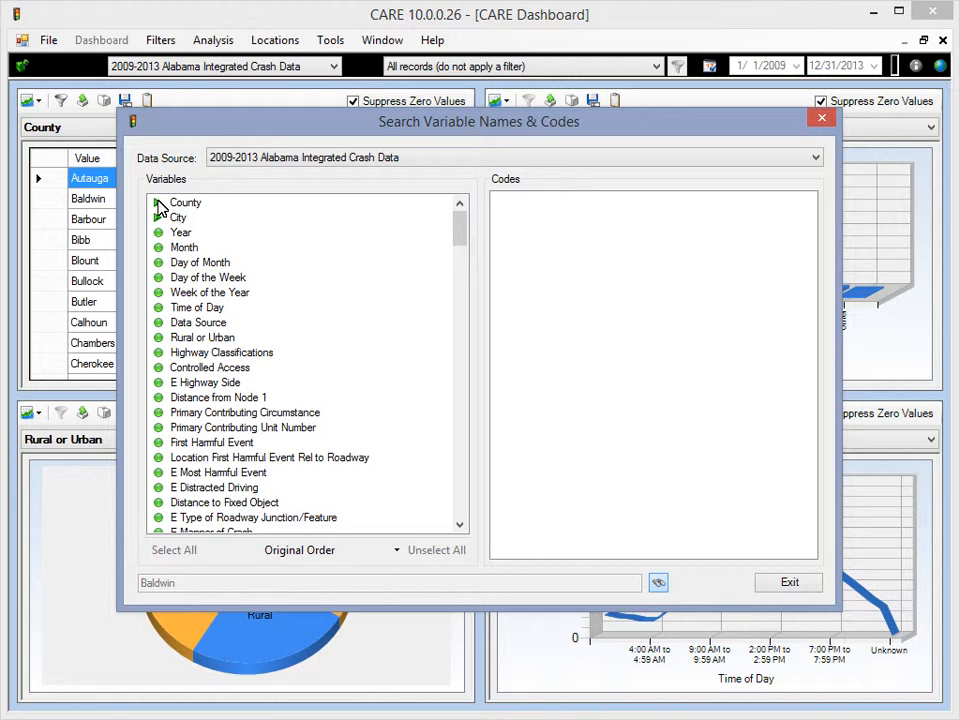
# Show the codes of the County variable, select the Baldwin code, and close the variable search.
pyautogui.click(193, 207)
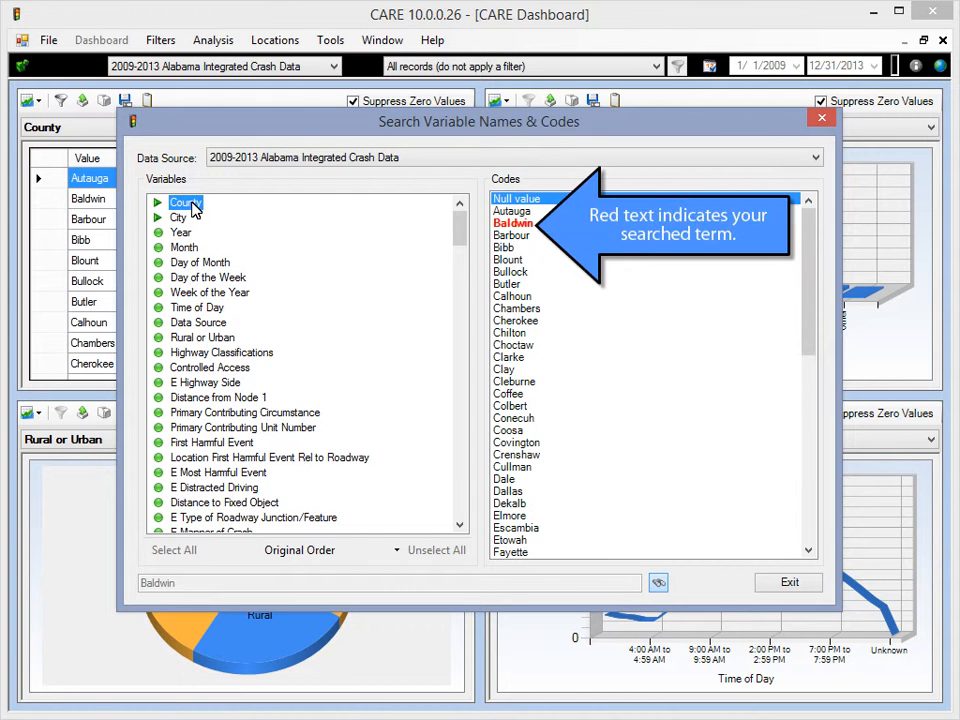
pyautogui.click(519, 223)
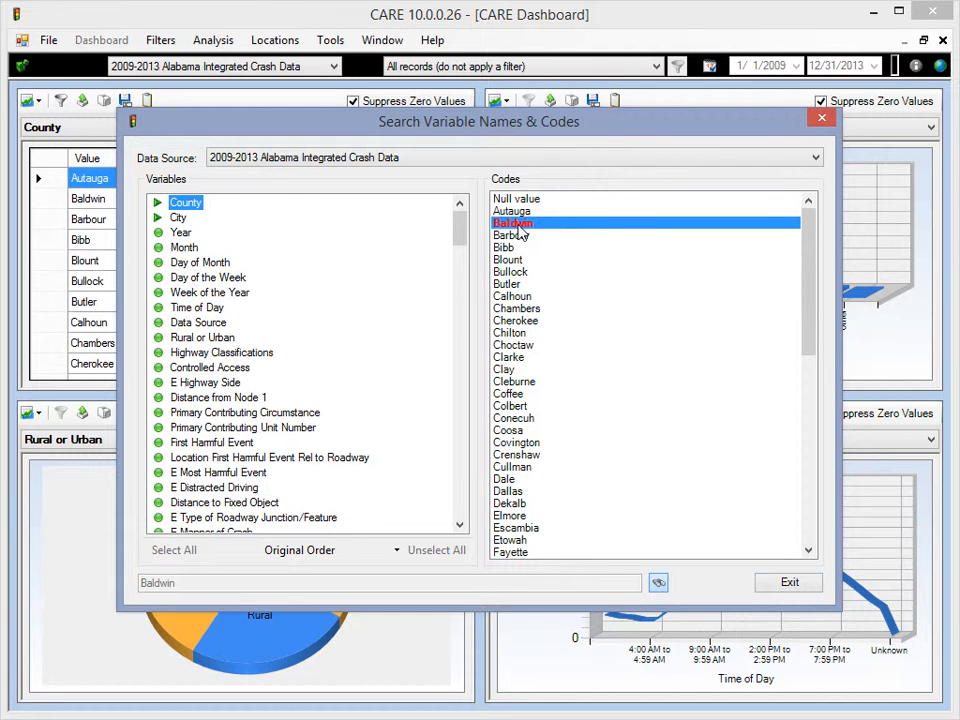
pyautogui.click(789, 581)
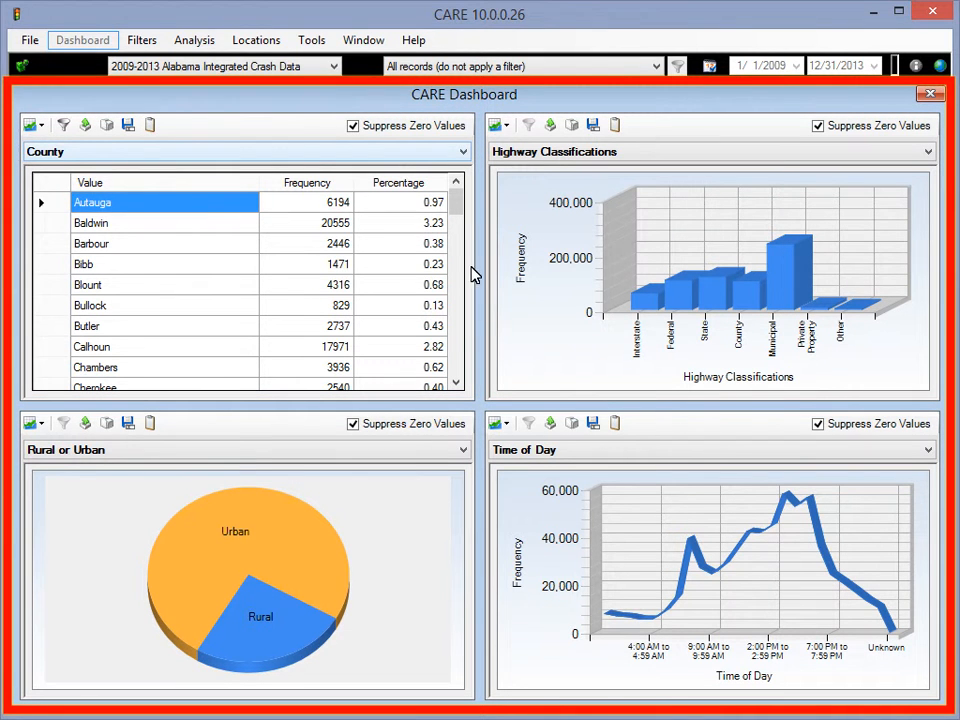
# Change the dashboard's County table to the City variable and the Highway Classifications chart to Controlled Access.
pyautogui.click(463, 152)
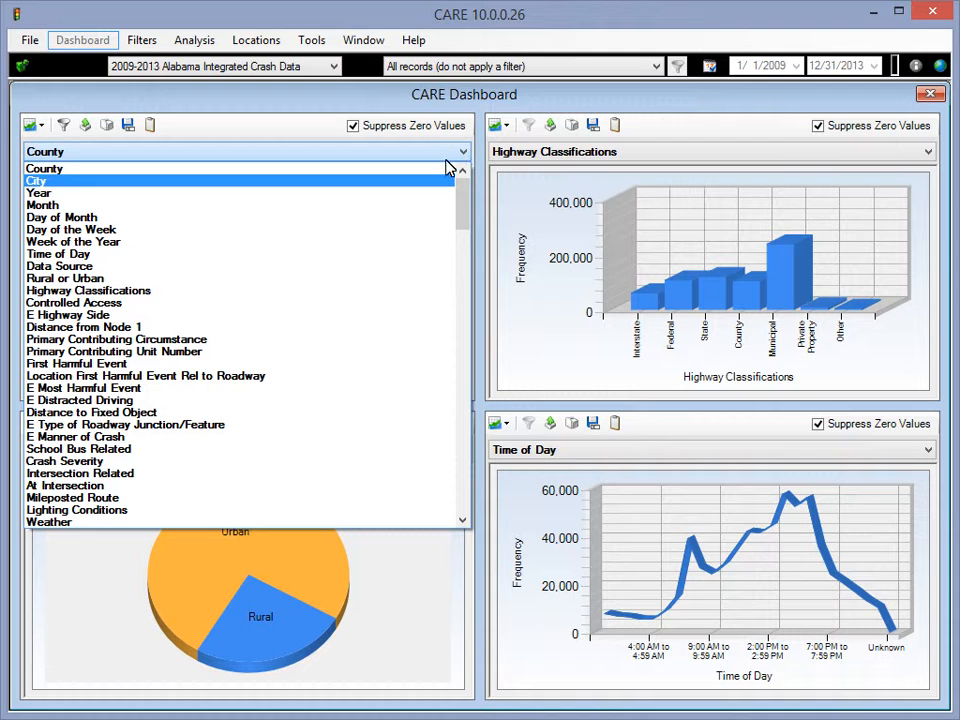
pyautogui.click(441, 182)
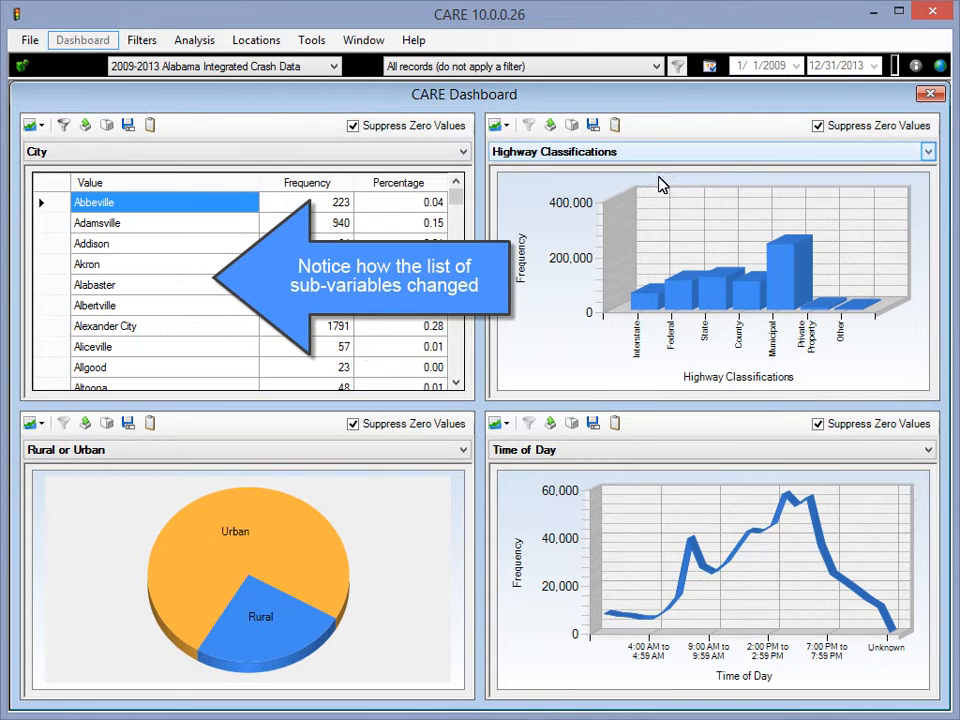
pyautogui.click(929, 152)
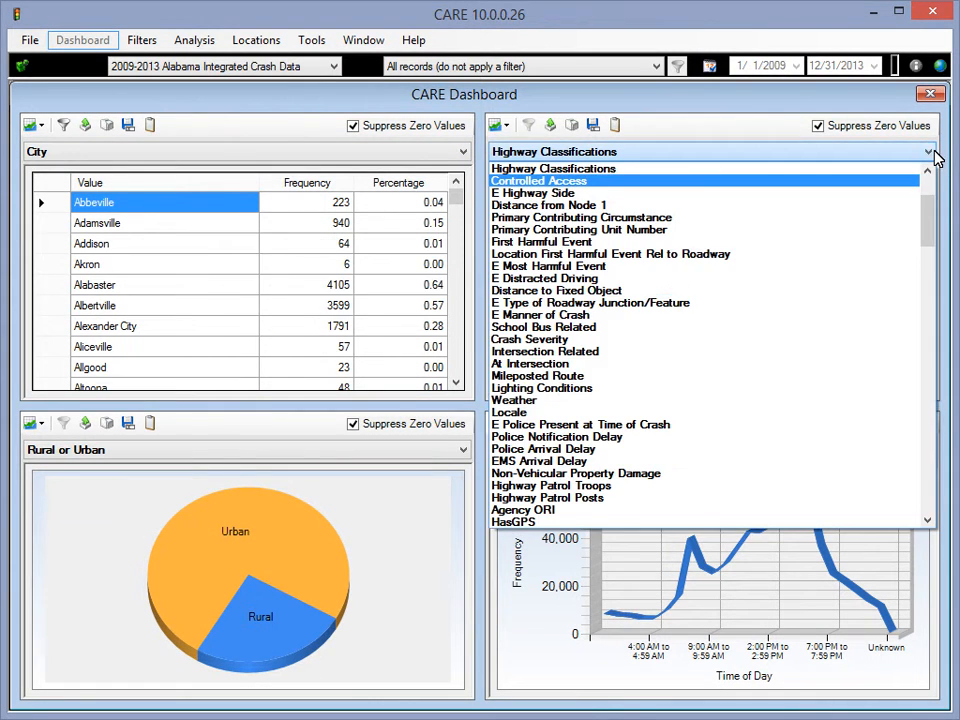
pyautogui.click(879, 182)
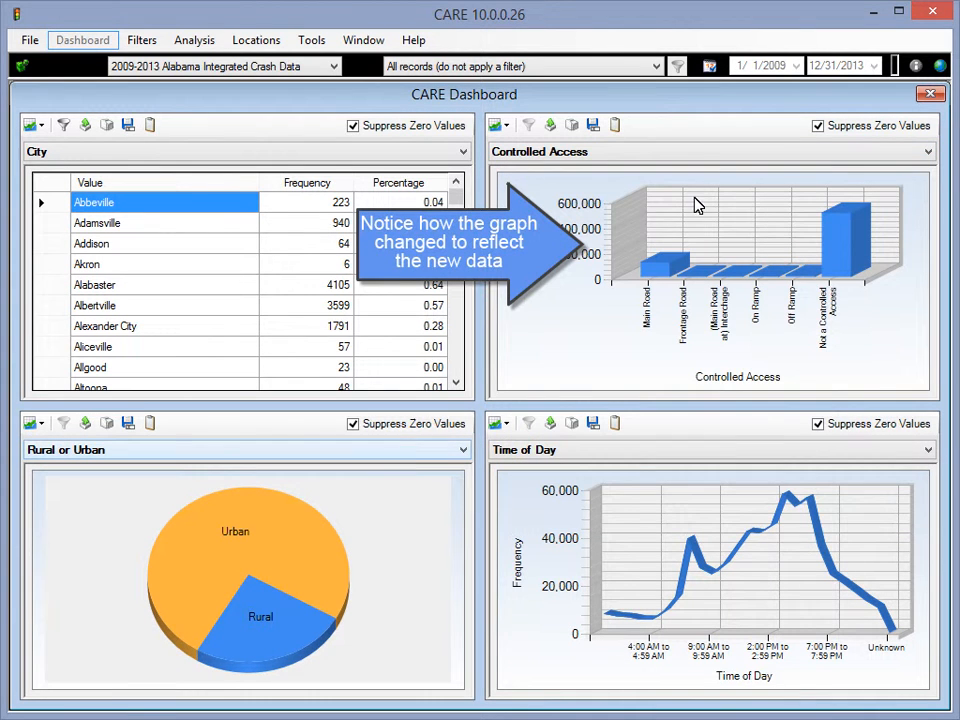
# Change the Rural or Urban pie chart's variable to County and display that frame as a table.
pyautogui.click(463, 450)
pyautogui.scroll(3, 460, 468)
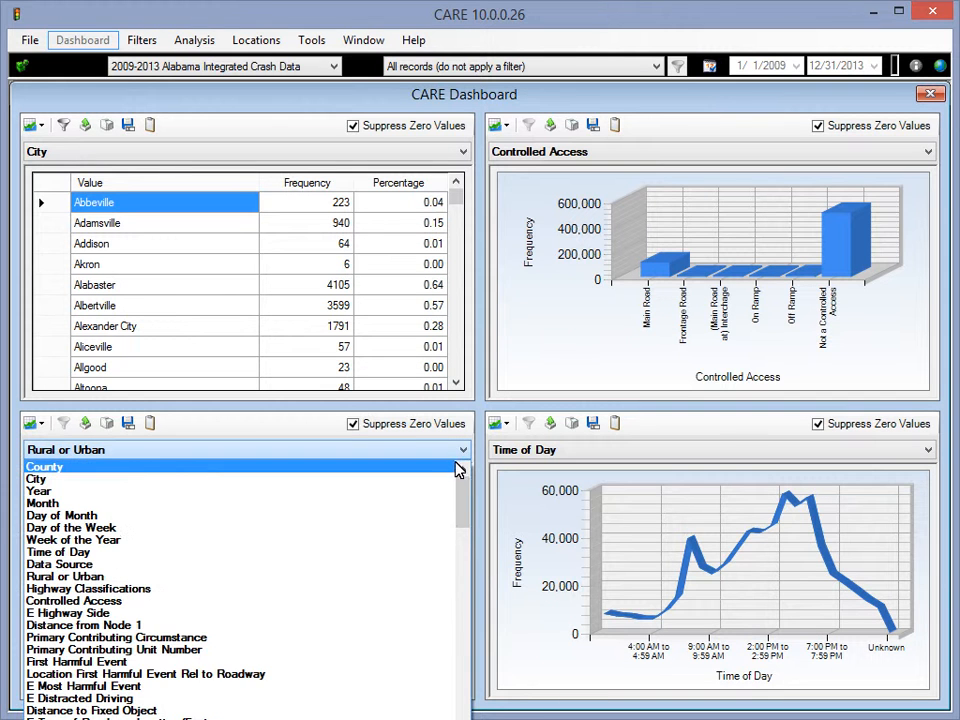
pyautogui.click(448, 467)
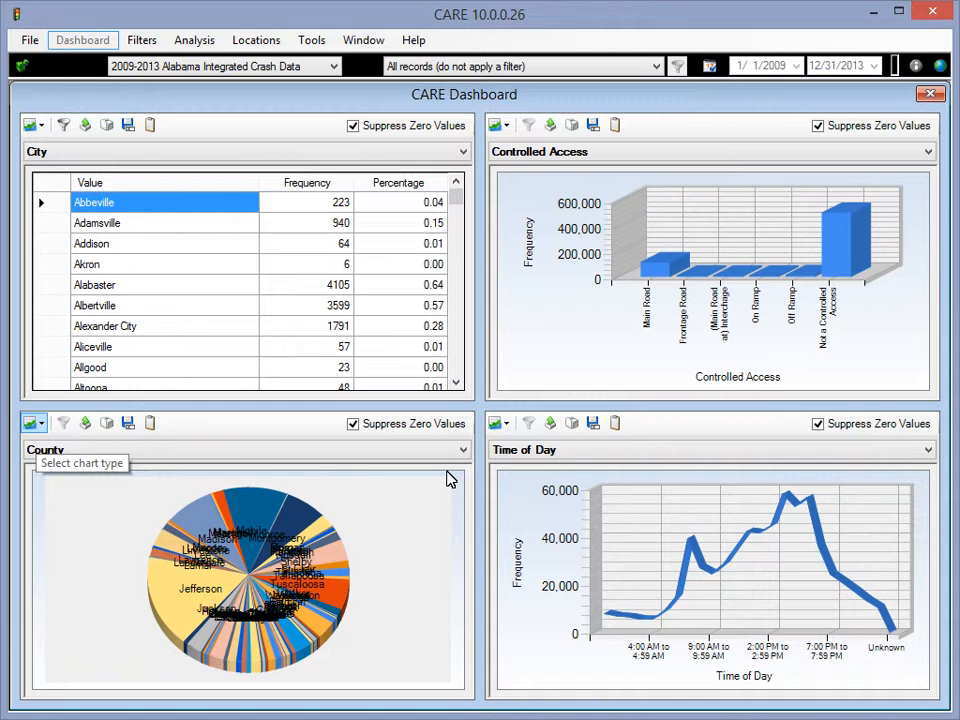
pyautogui.click(36, 426)
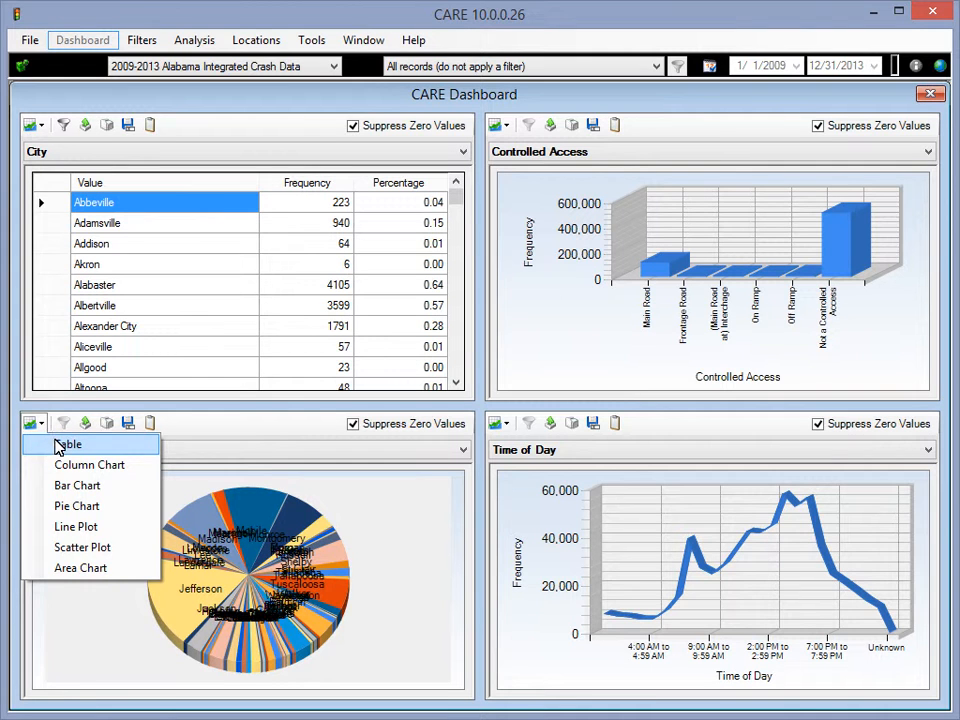
pyautogui.click(56, 444)
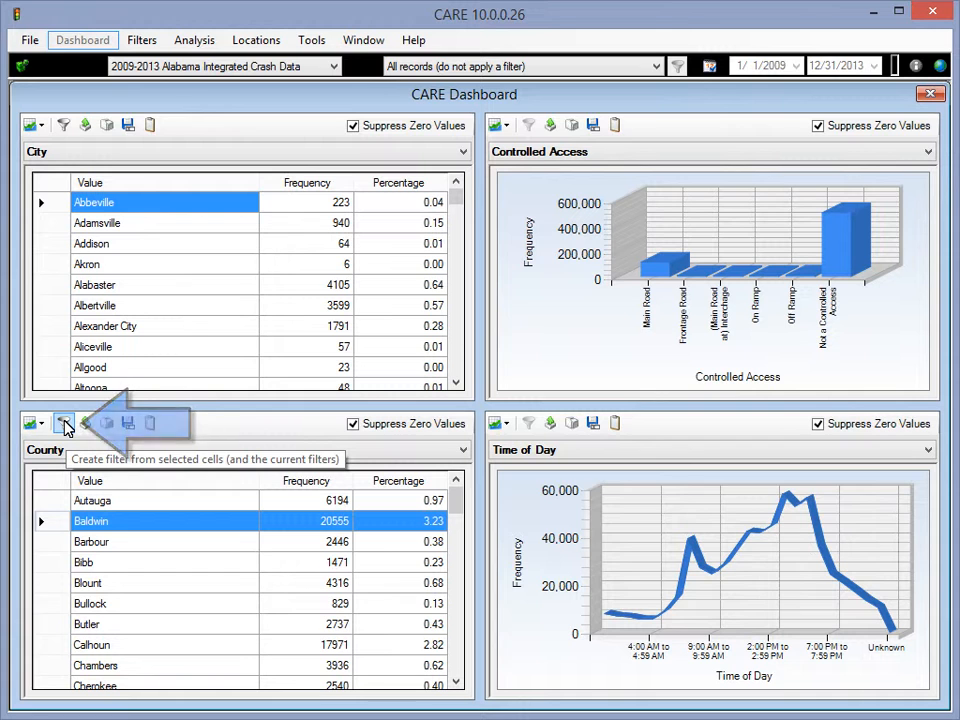
# Create a filter named Baldwin from the Baldwin row of the dashboard's County table.
pyautogui.click(64, 424)
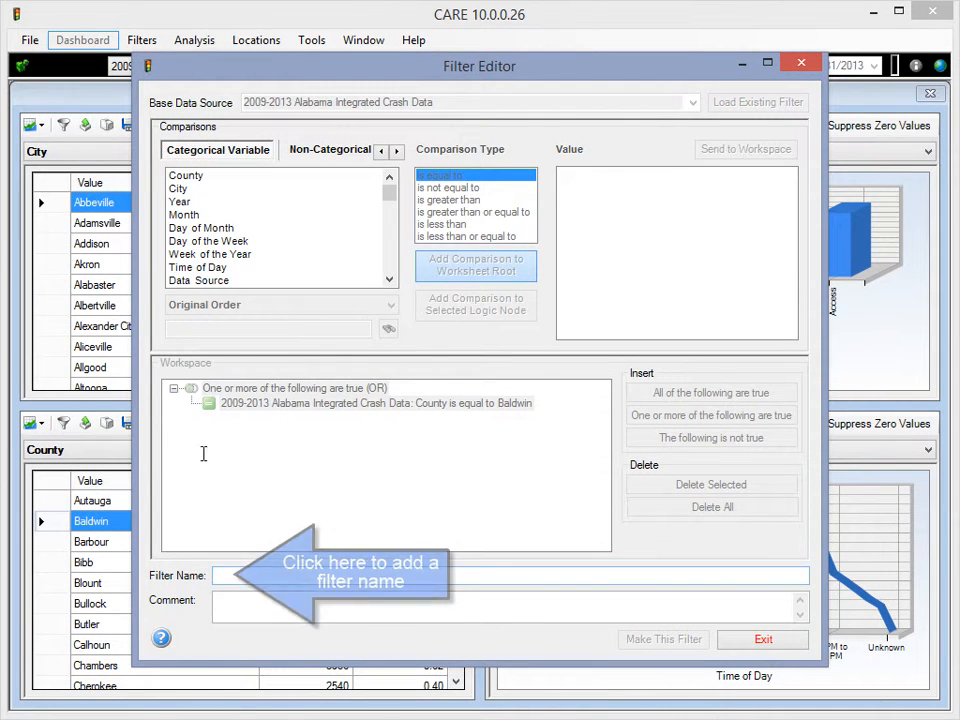
pyautogui.click(257, 573)
pyautogui.write('Bal')
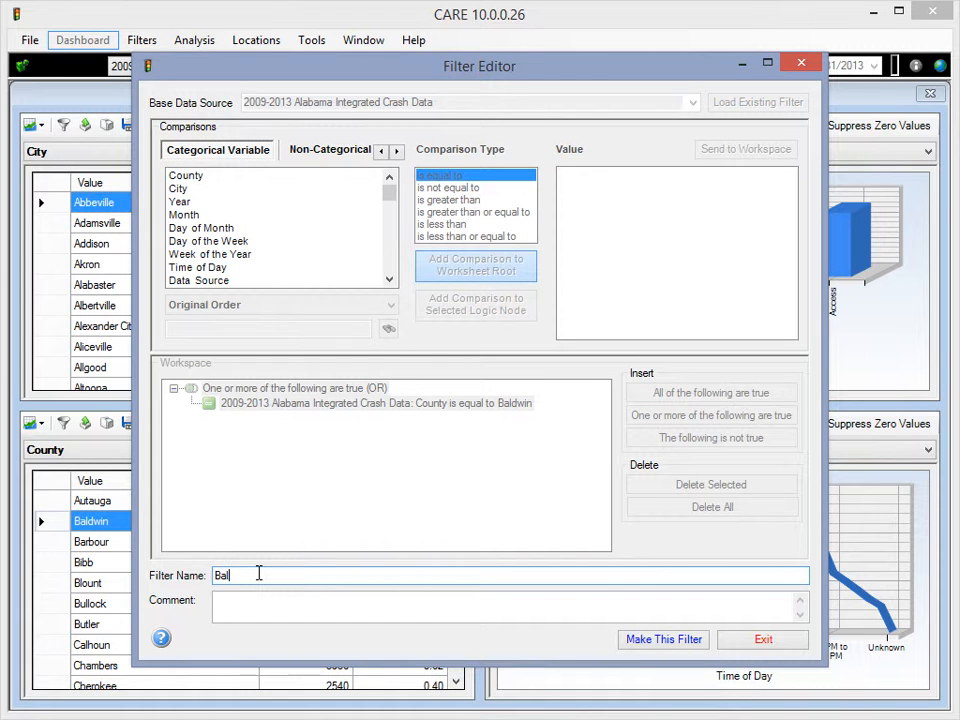
pyautogui.write('dwin')
pyautogui.click(666, 646)
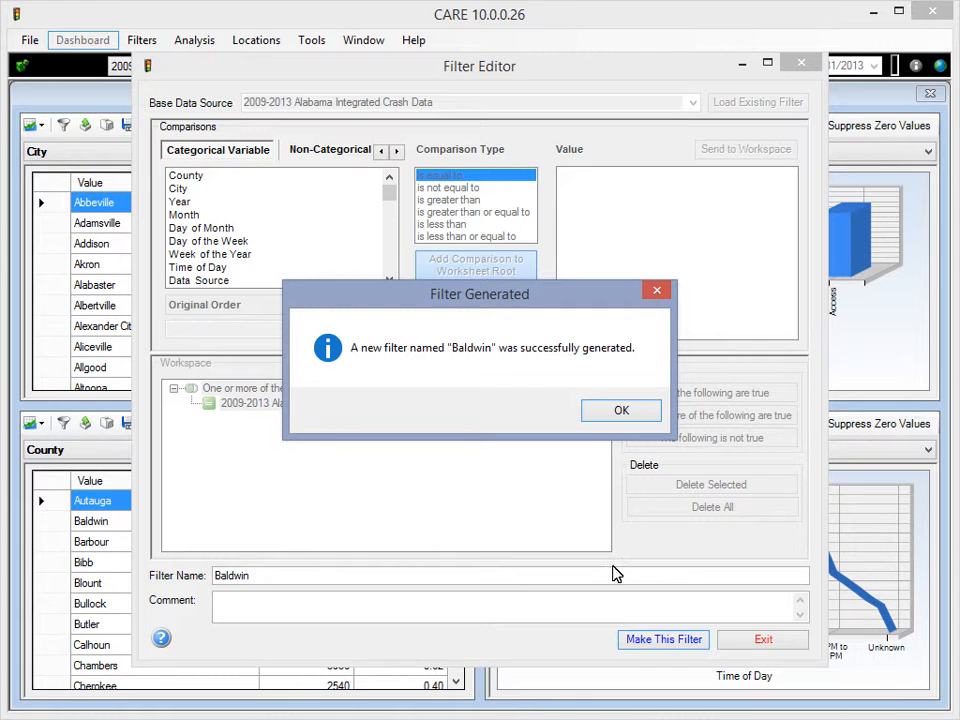
pyautogui.click(615, 409)
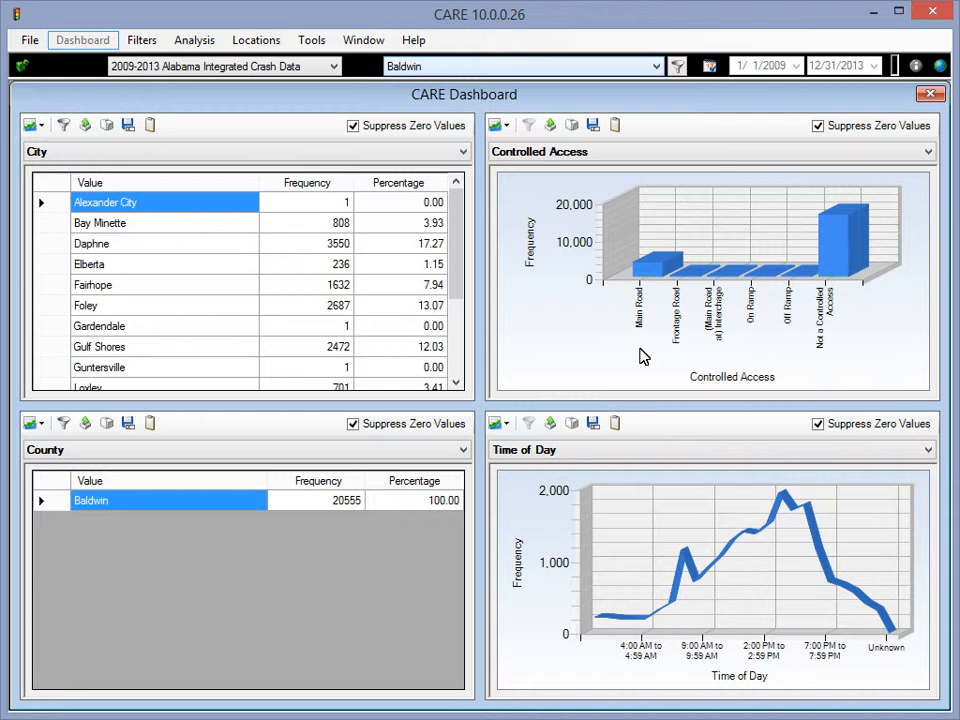
# Remove the Baldwin filter from the dashboard by switching back to all records.
pyautogui.click(657, 67)
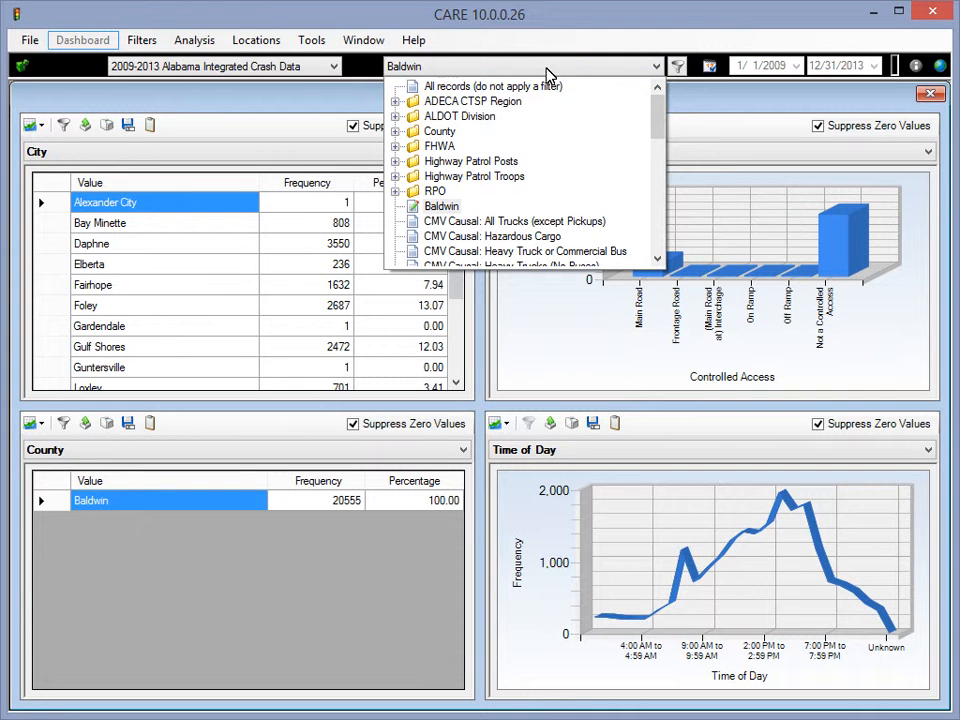
pyautogui.click(467, 87)
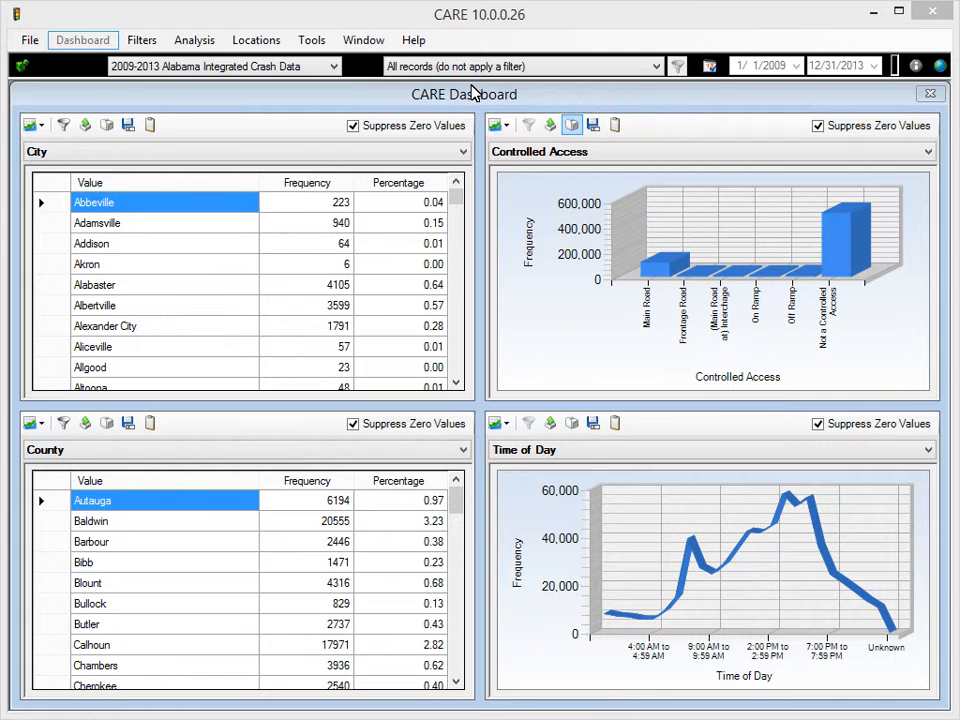
# Preview the data page and the chart page of the Controlled Access print report, and close the preview.
pyautogui.click(573, 127)
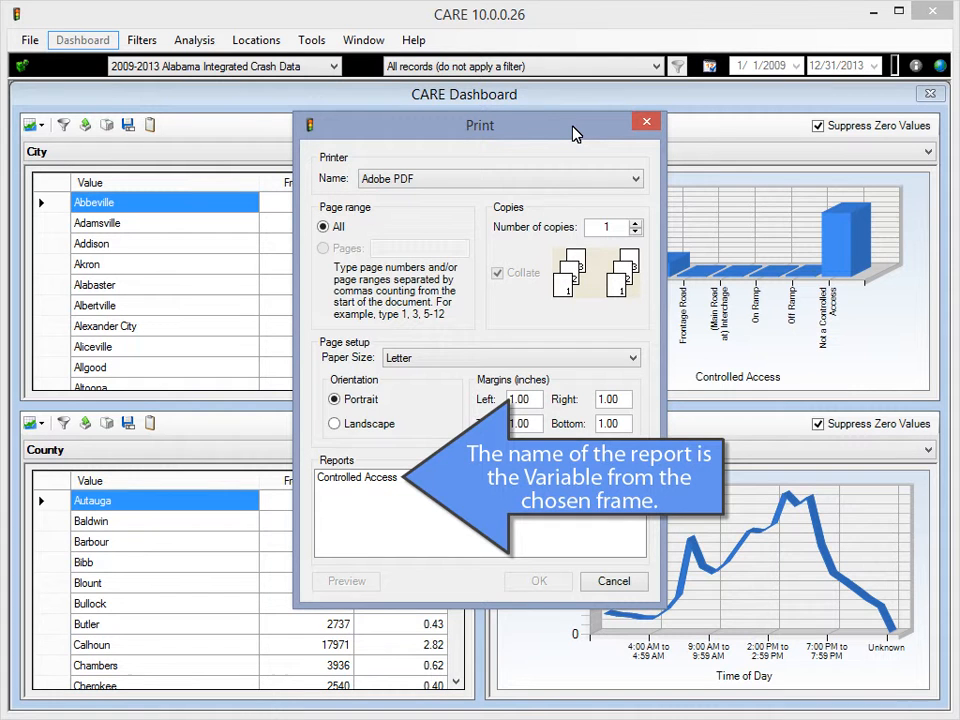
pyautogui.click(337, 478)
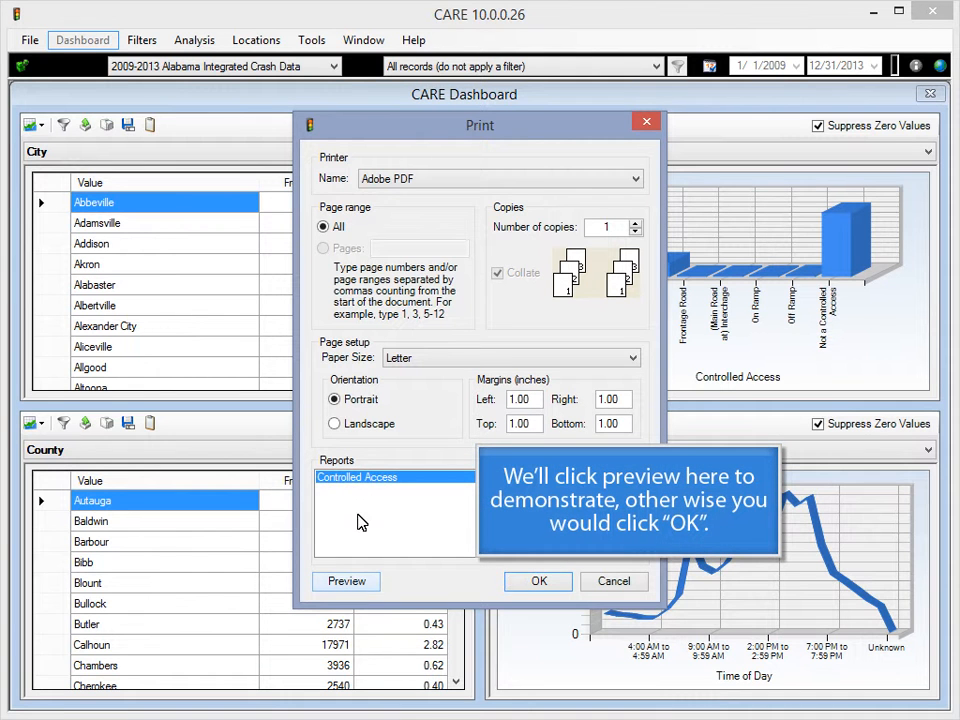
pyautogui.click(366, 582)
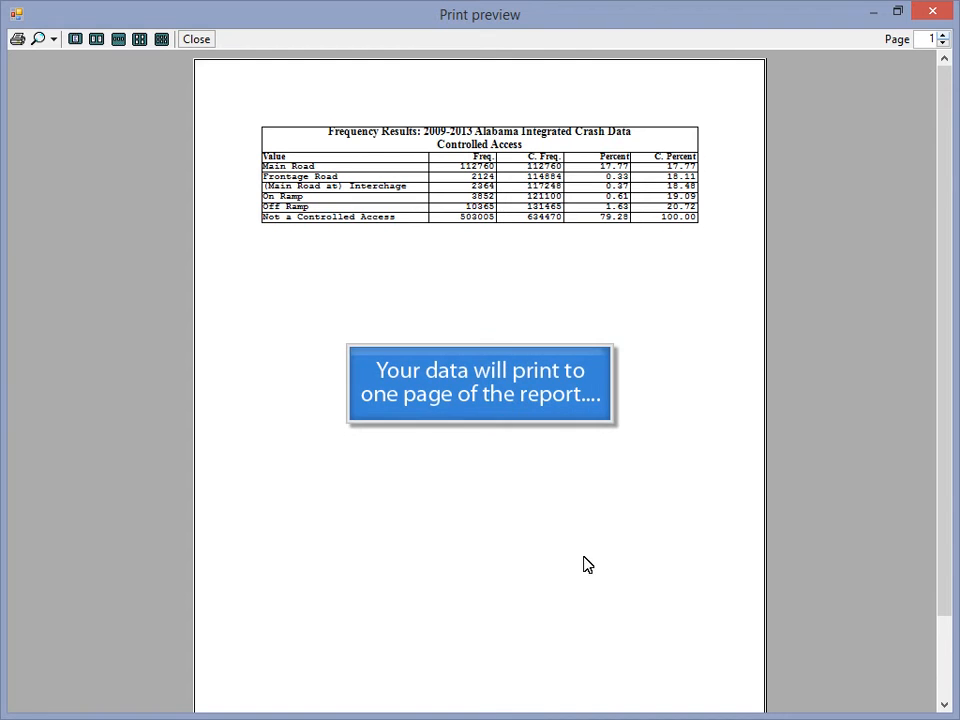
pyautogui.click(942, 35)
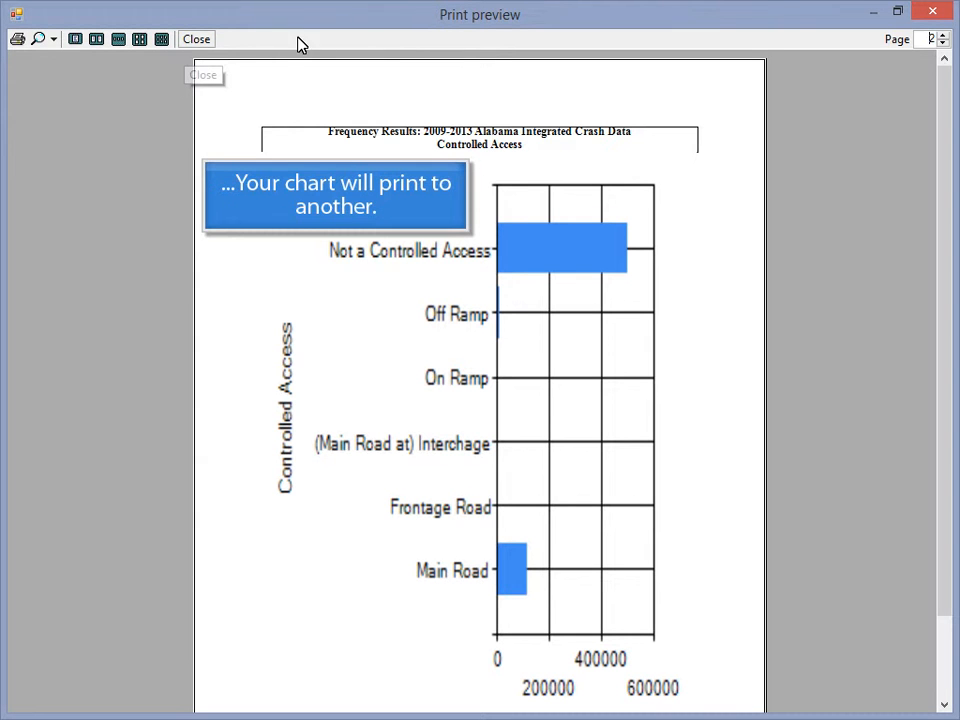
pyautogui.click(195, 40)
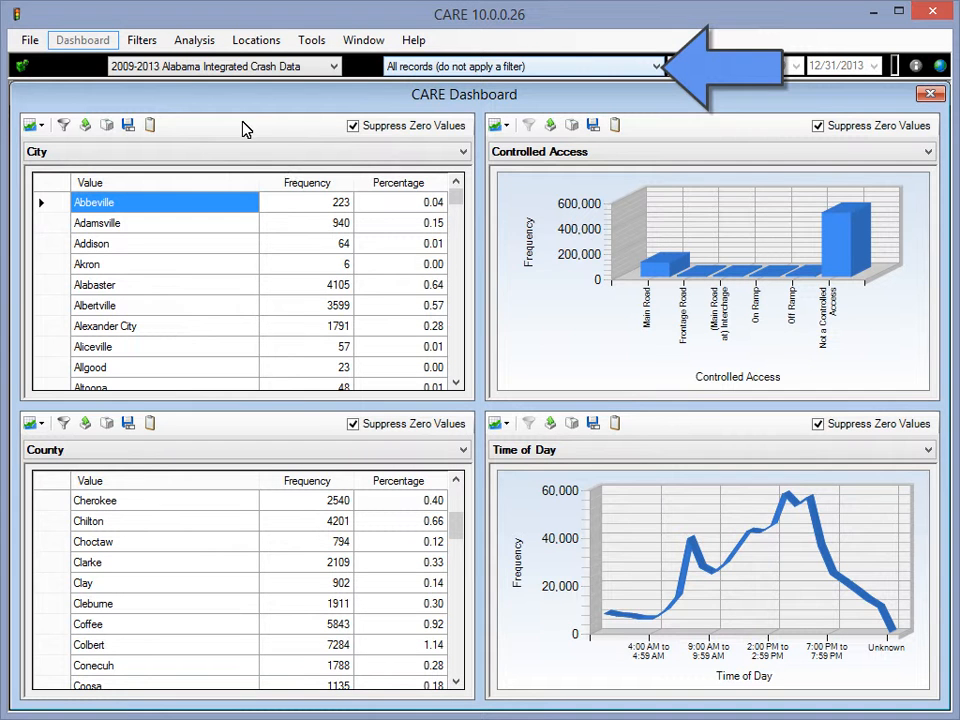
# Look over the list of available record filters, including those in the ALDOT Division folder.
pyautogui.click(657, 67)
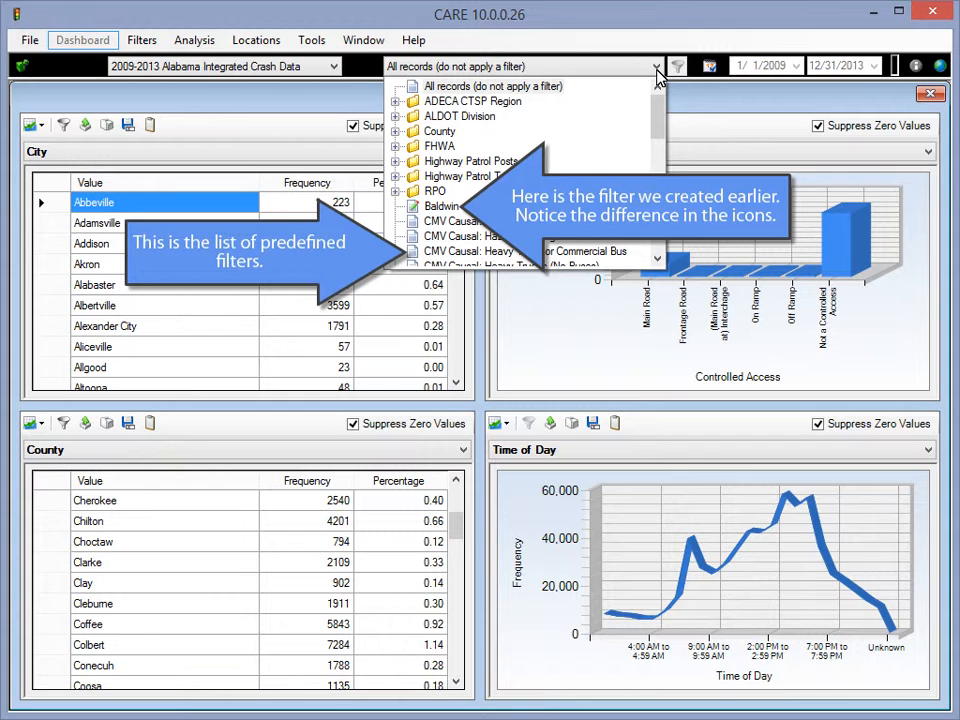
pyautogui.click(396, 116)
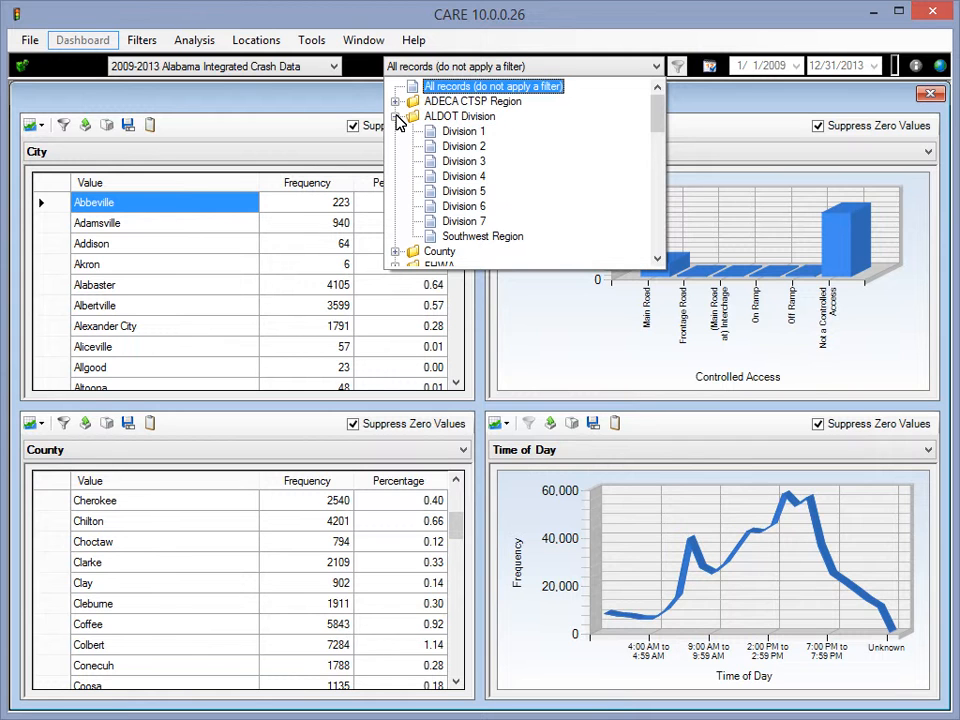
pyautogui.click(396, 116)
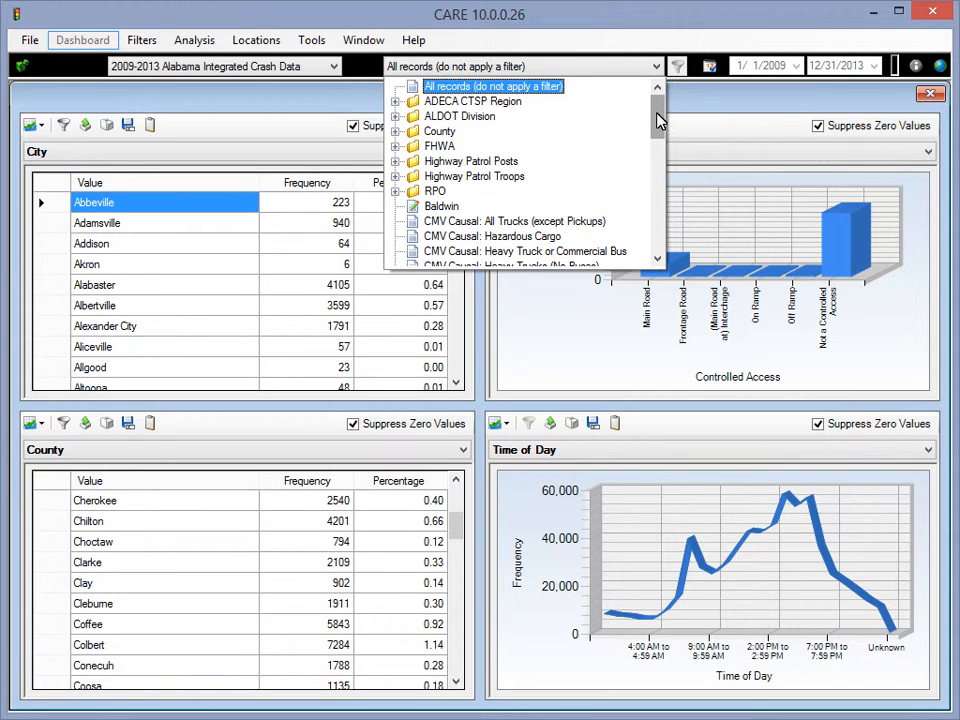
# Apply the Fatal Crashes filter to the dashboard and view its logic as a tree and as text.
pyautogui.moveTo(659, 120); pyautogui.dragTo(660, 150)
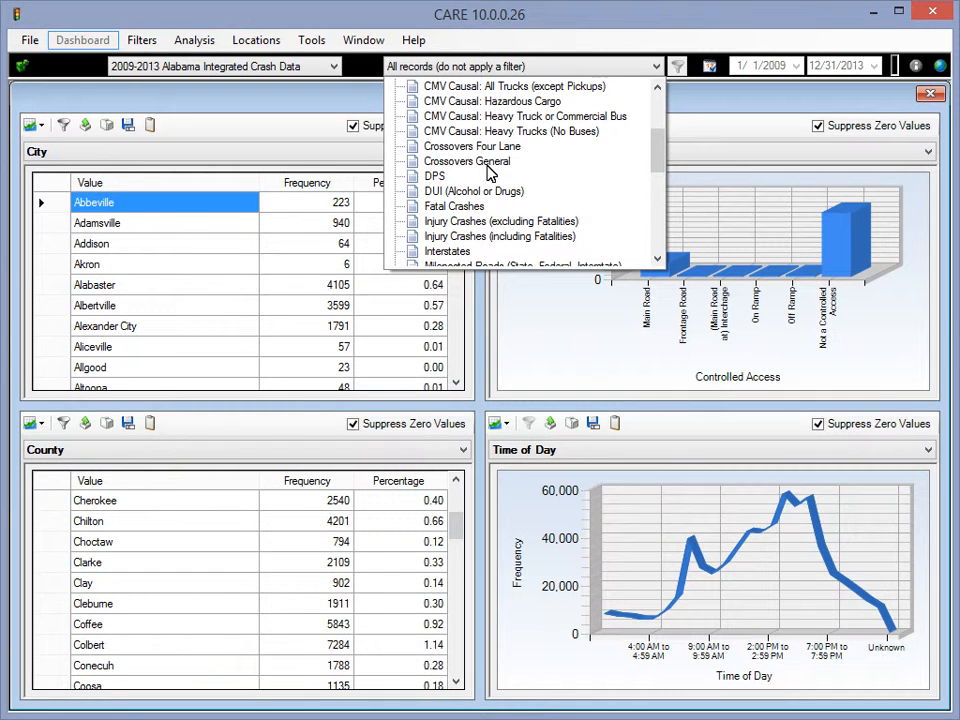
pyautogui.click(453, 208)
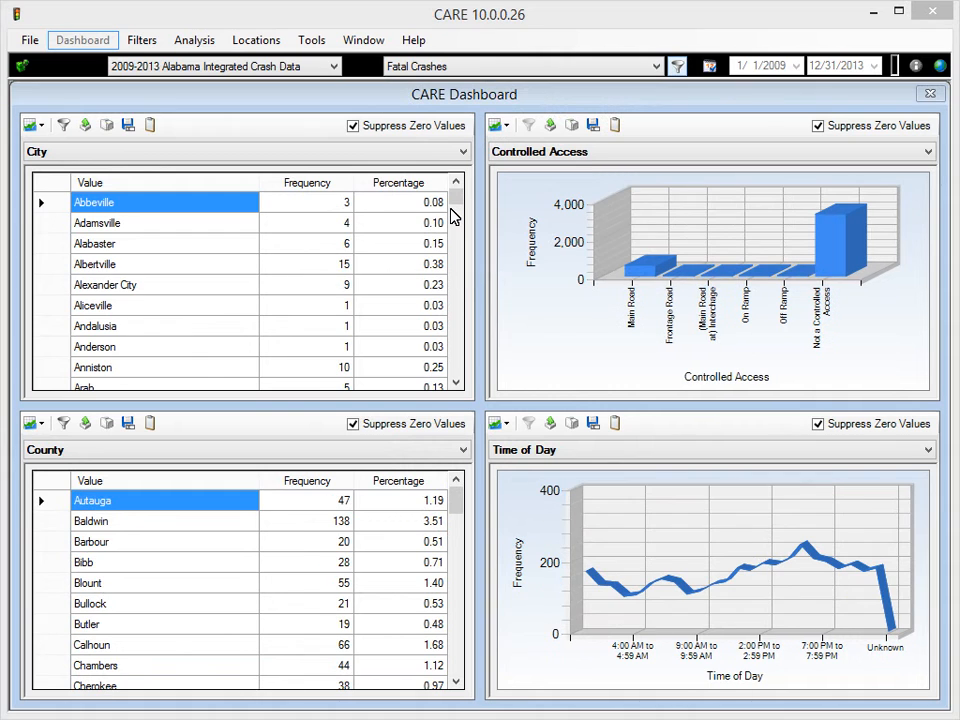
pyautogui.click(678, 66)
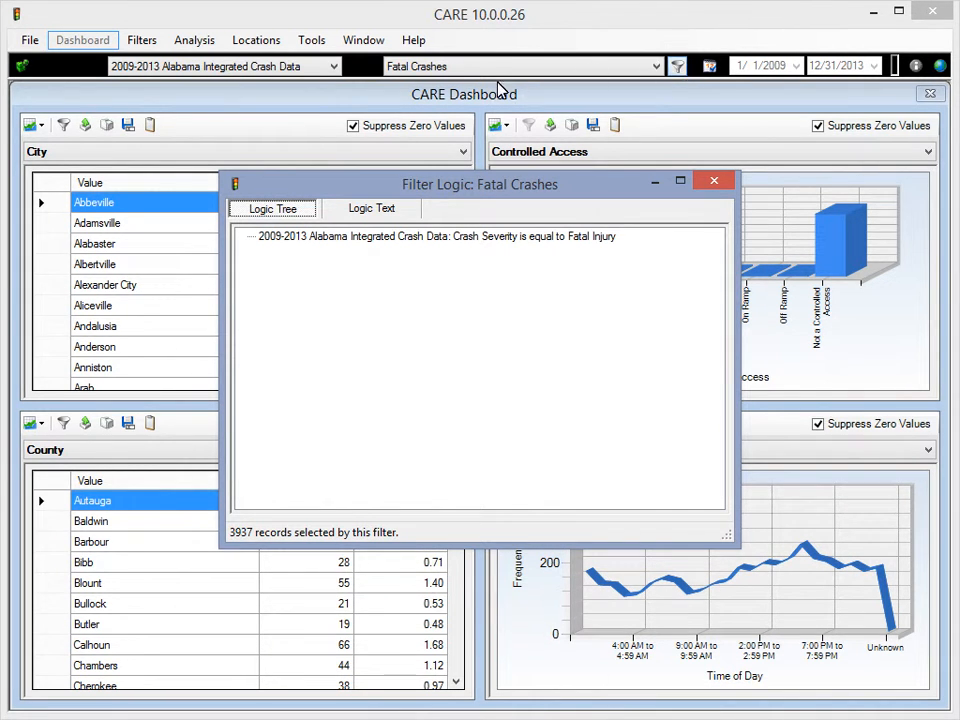
pyautogui.click(371, 209)
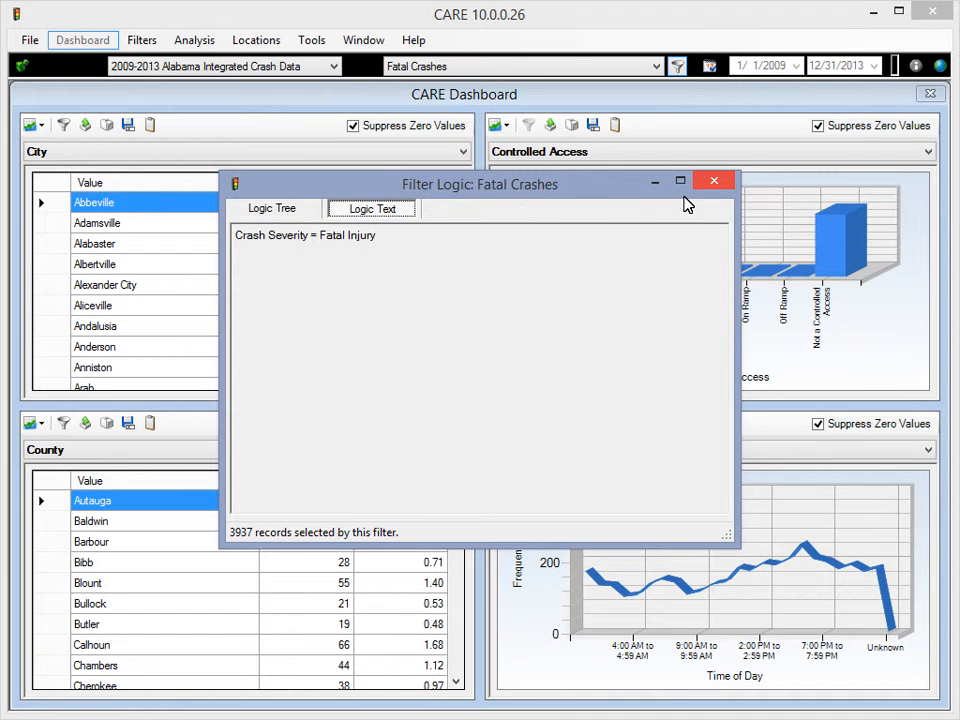
pyautogui.click(714, 182)
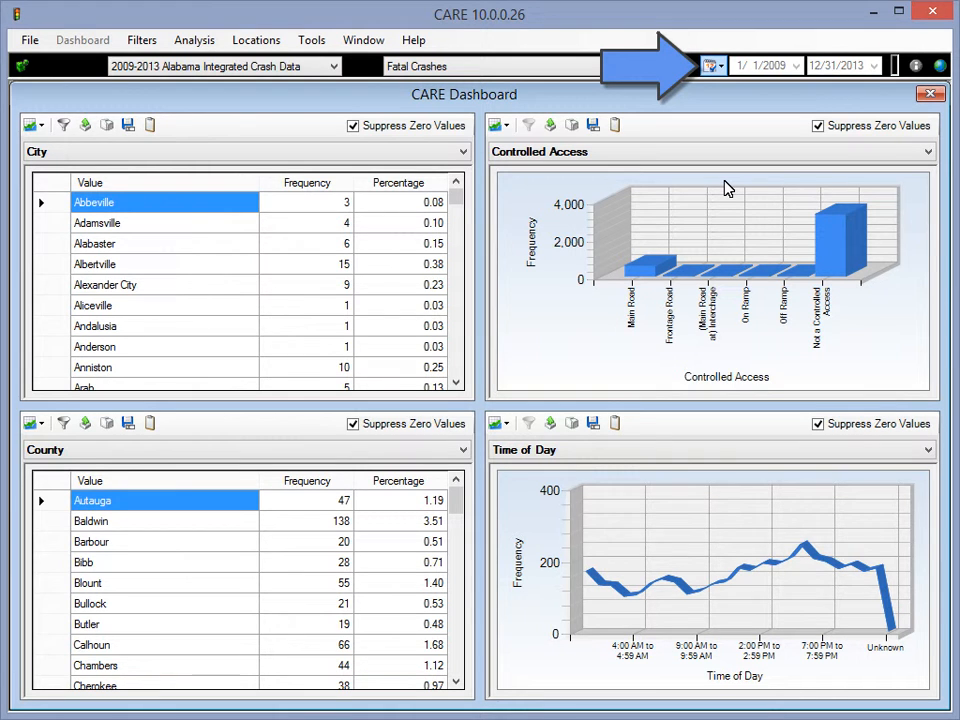
# Limit the dashboard's crash records to the year 2012.
pyautogui.click(709, 68)
pyautogui.moveTo(776, 146)
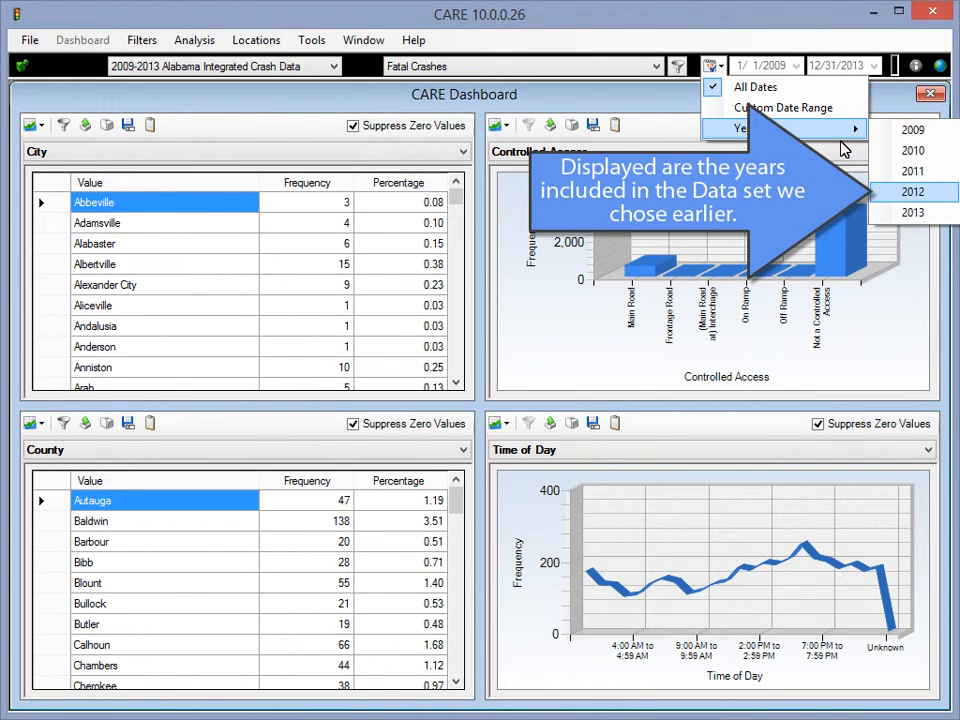
pyautogui.click(912, 191)
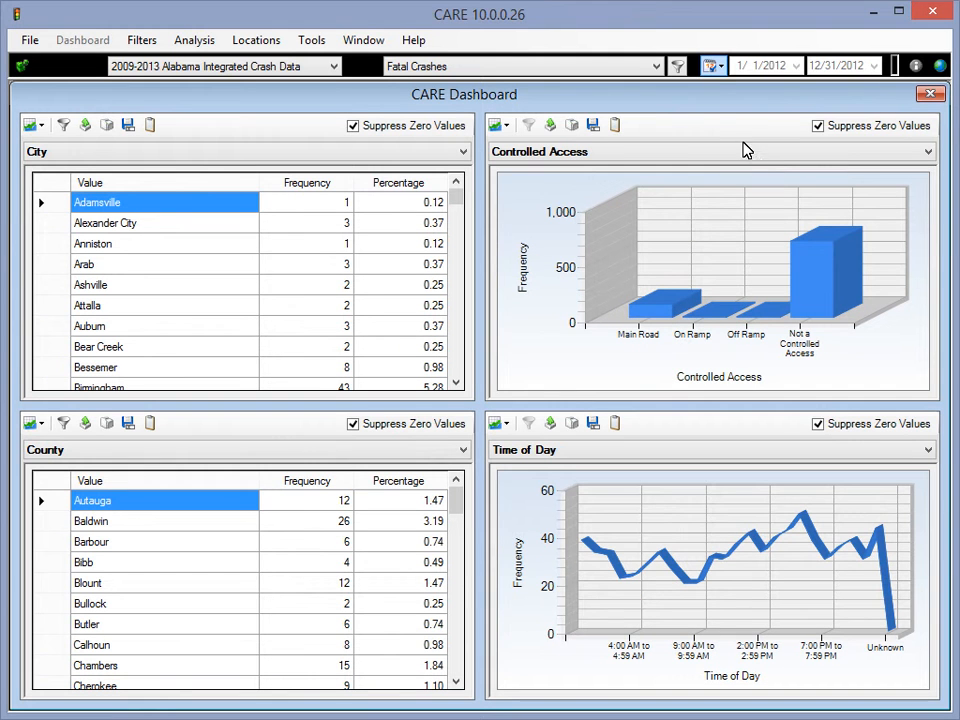
# Switch the dashboard to a custom date range and set its start date to 6/1/2012.
pyautogui.click(716, 67)
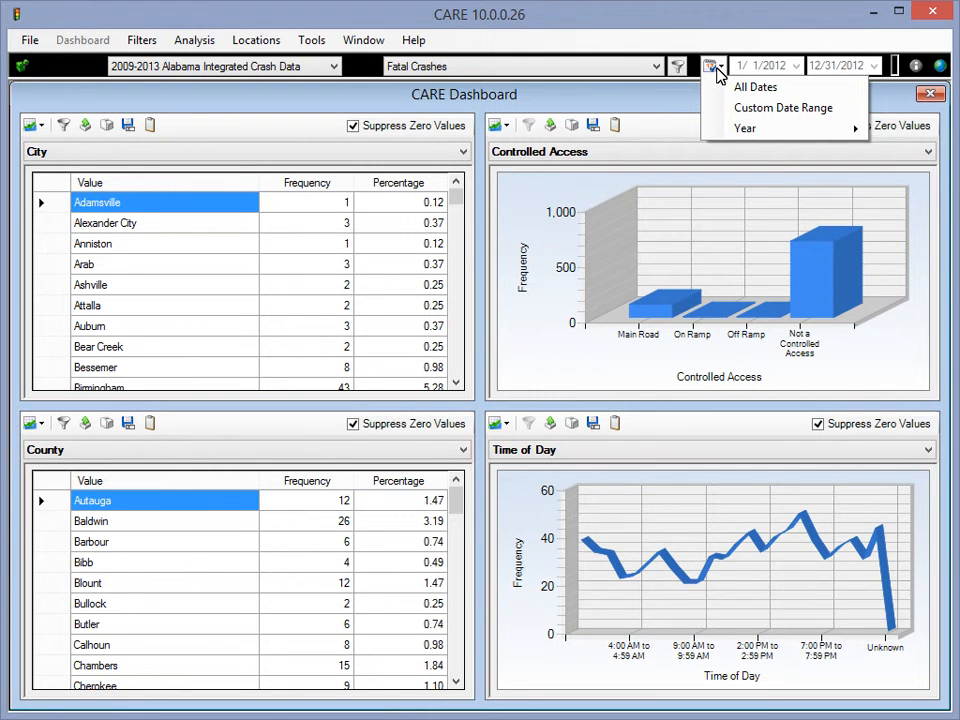
pyautogui.click(749, 110)
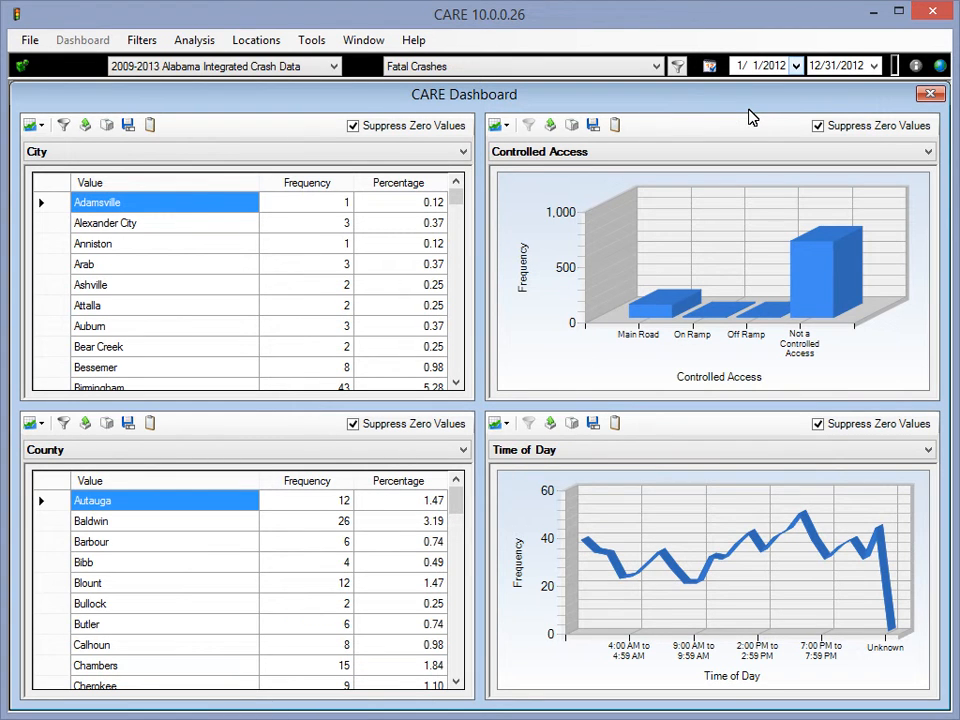
pyautogui.click(796, 66)
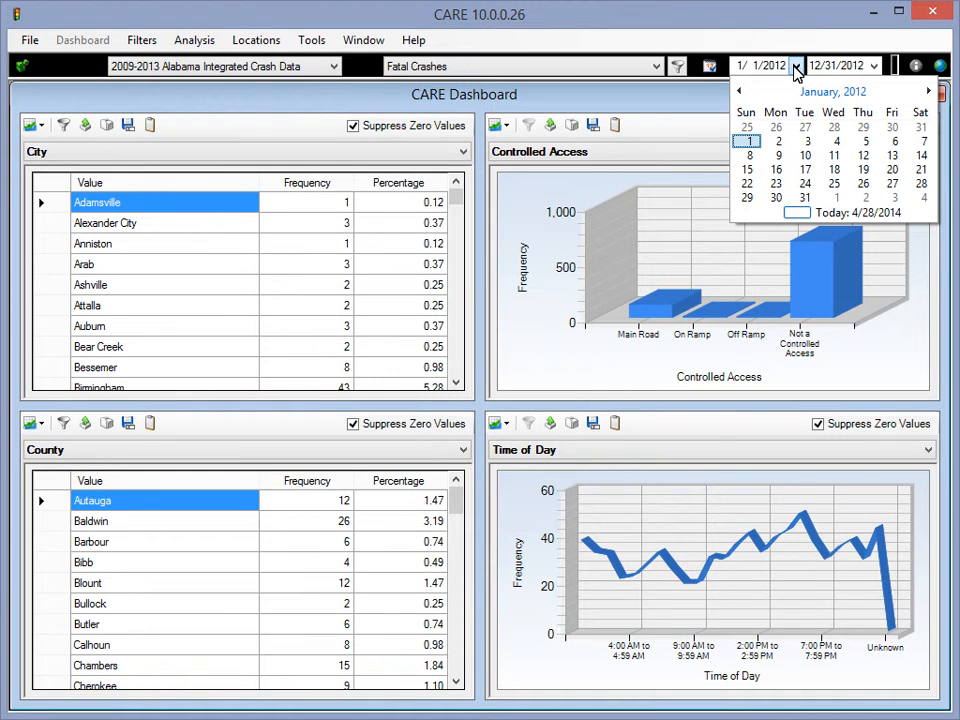
pyautogui.click(806, 92)
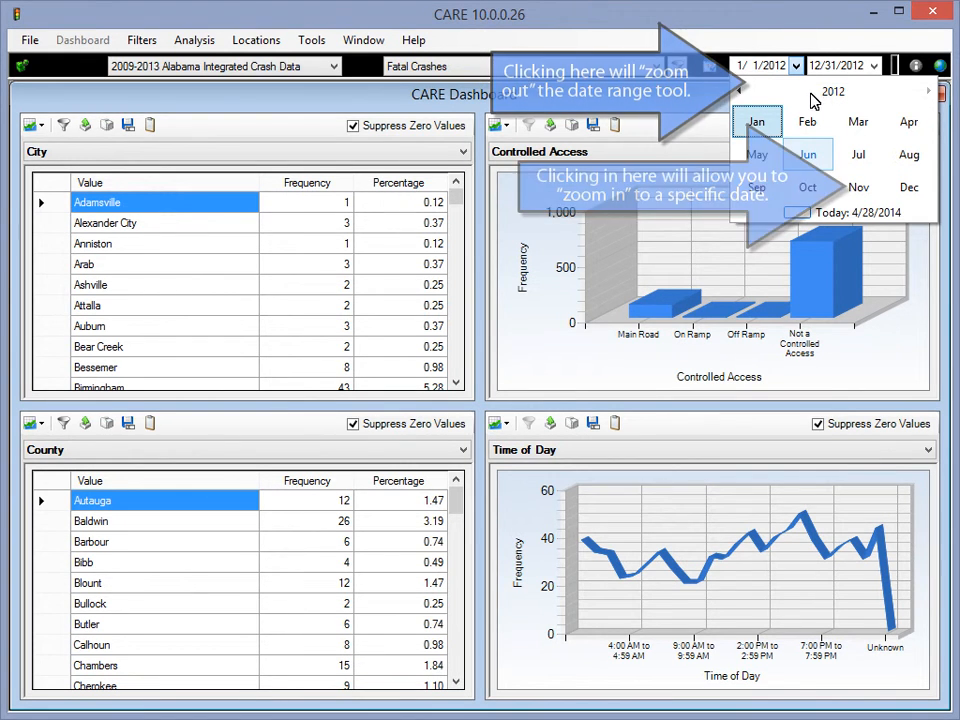
pyautogui.click(818, 160)
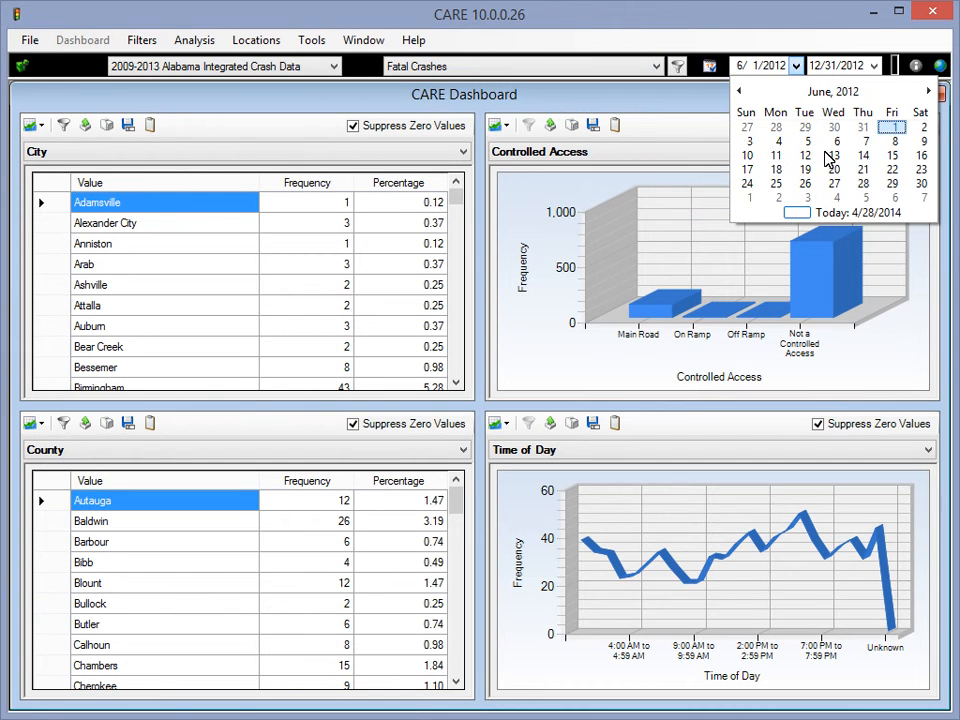
pyautogui.click(892, 128)
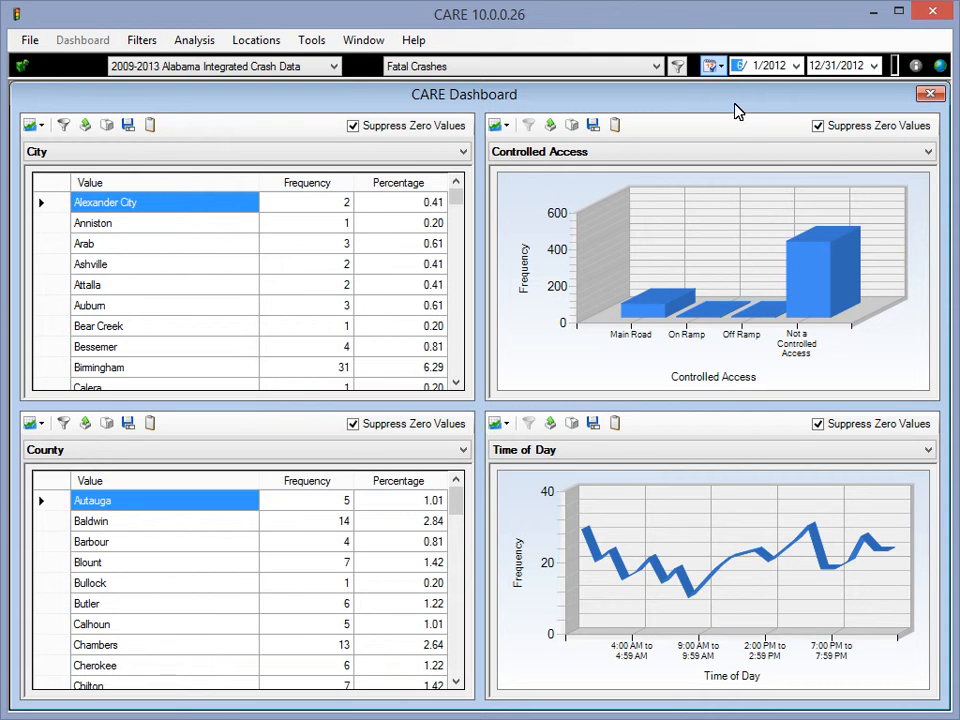
# Reset the dashboard to all dates and replace the Fatal Crashes filter with all records.
pyautogui.click(713, 72)
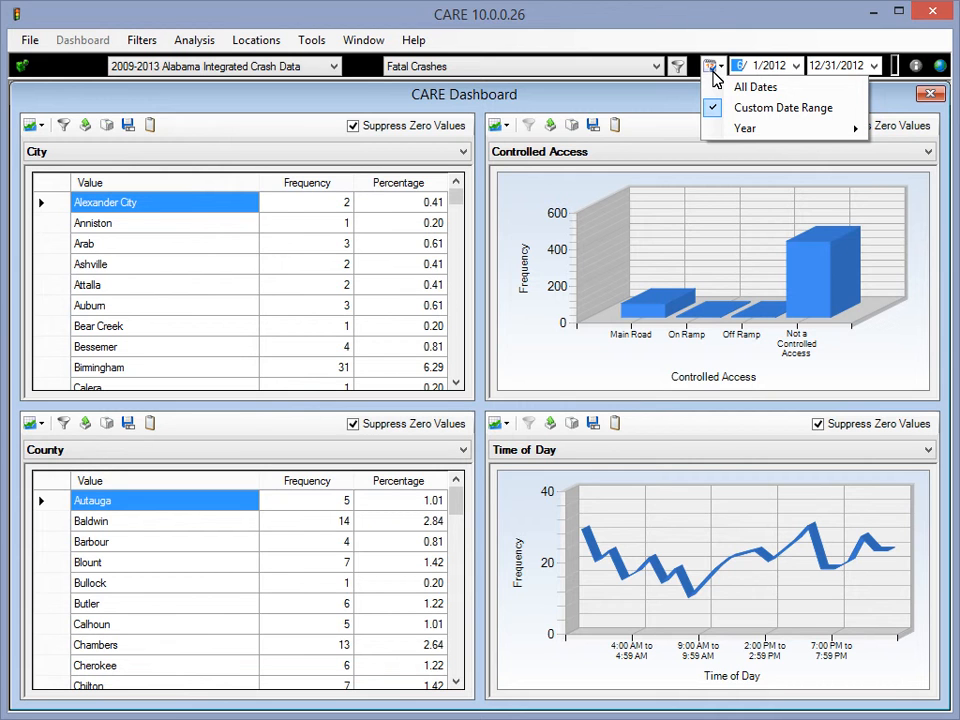
pyautogui.click(731, 89)
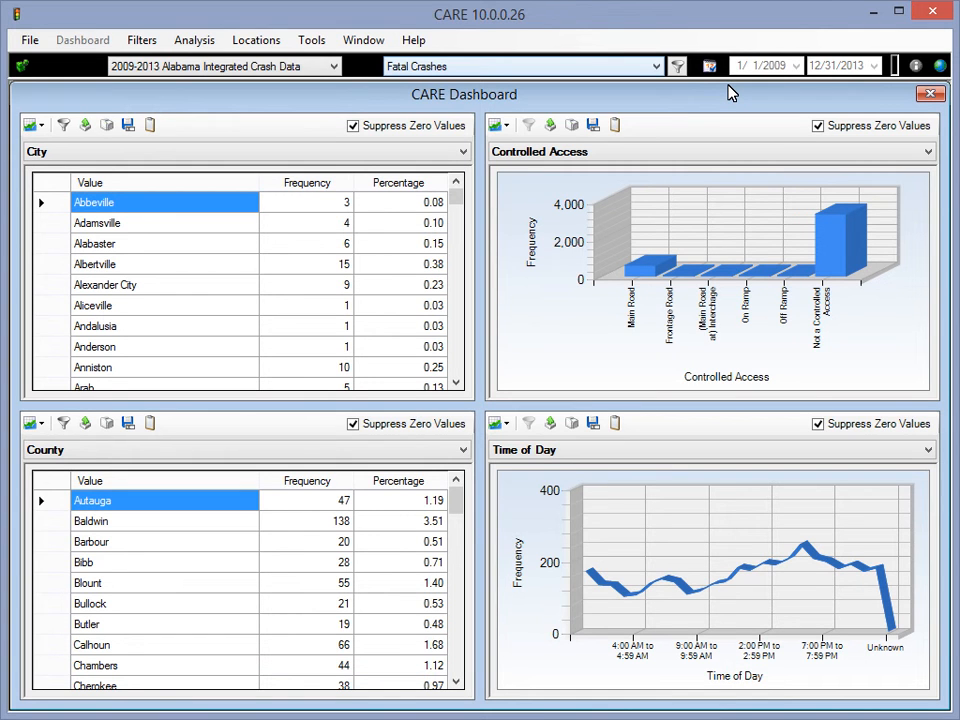
pyautogui.click(656, 66)
pyautogui.moveTo(658, 150); pyautogui.dragTo(658, 118)
pyautogui.click(553, 86)
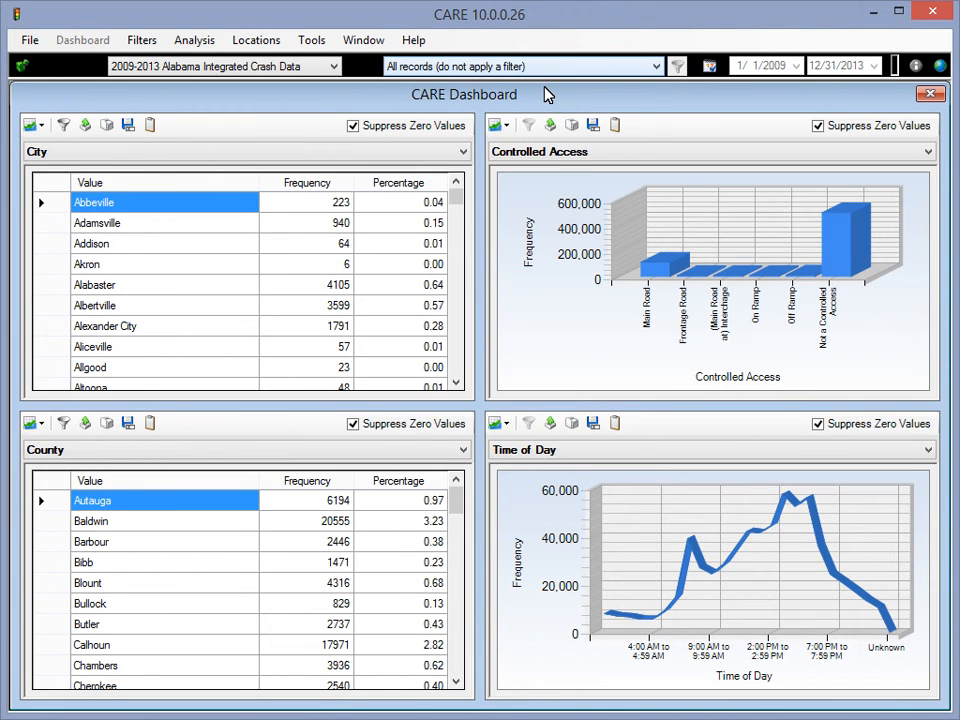